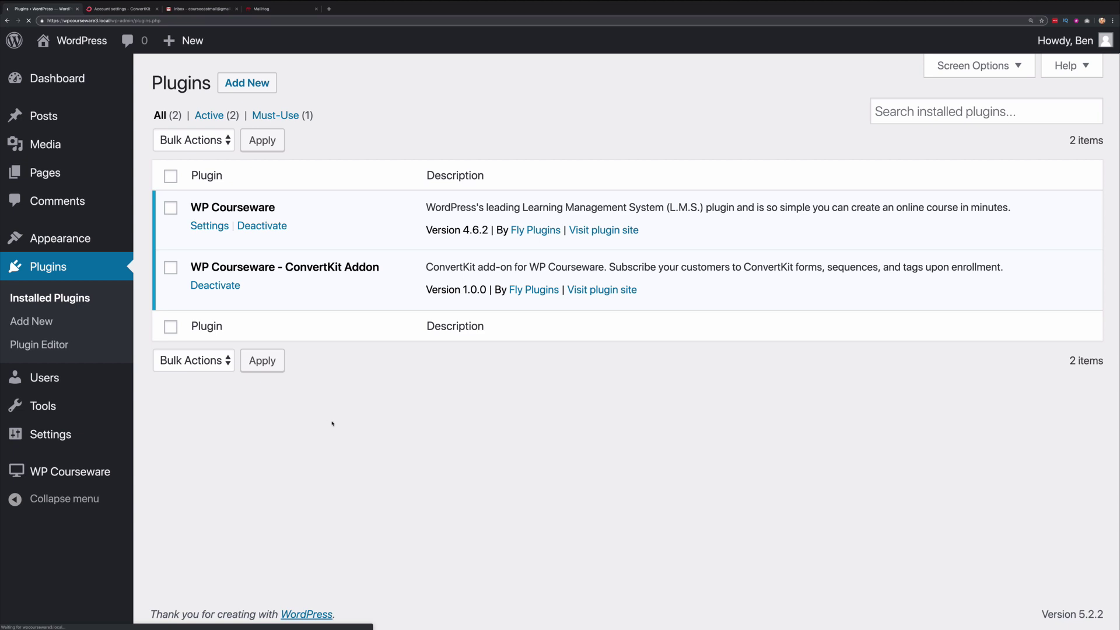
- Bring up the WP Courseware submenu in the admin sidebar to reach Settings
mouse_move(76, 478)
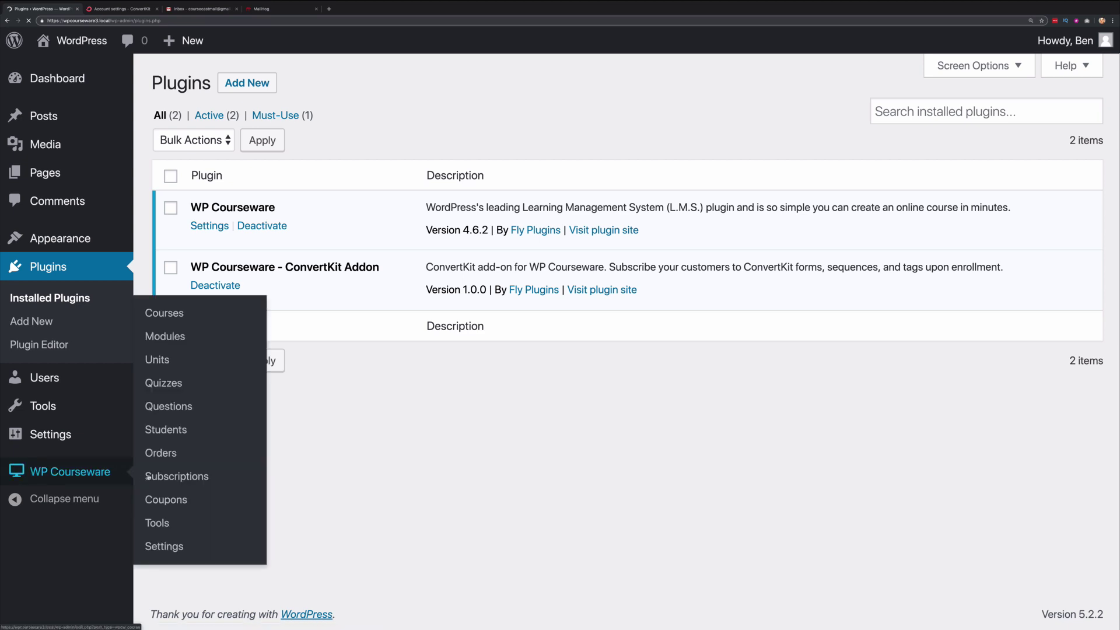
- Open WP Courseware Settings and review the ConvertKit add-on on the Add-Ons tab
left_click(163, 547)
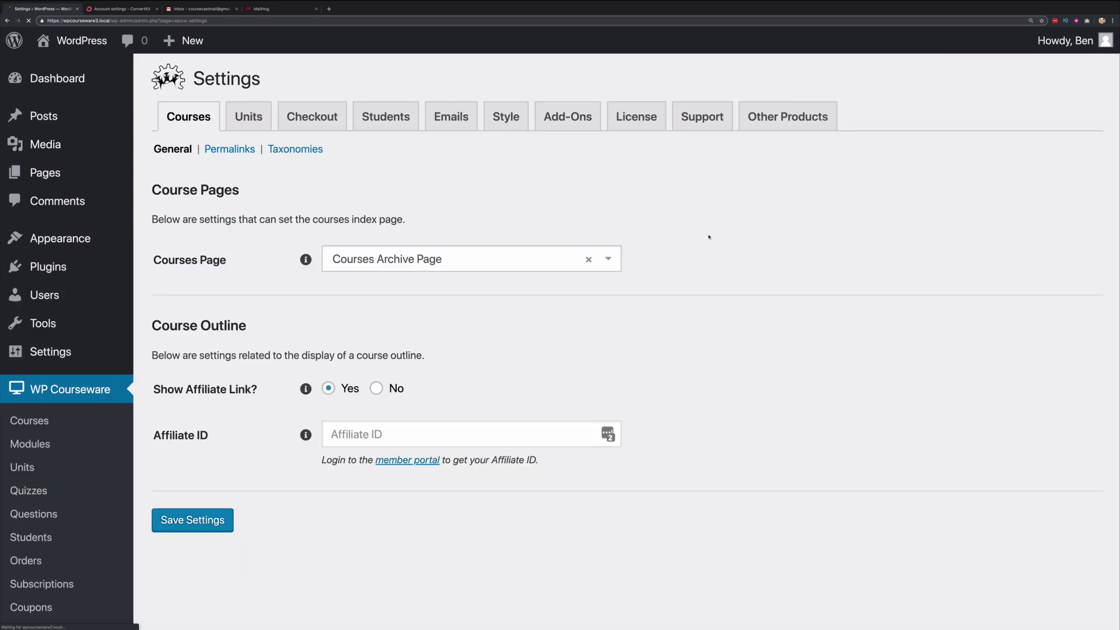
left_click(575, 118)
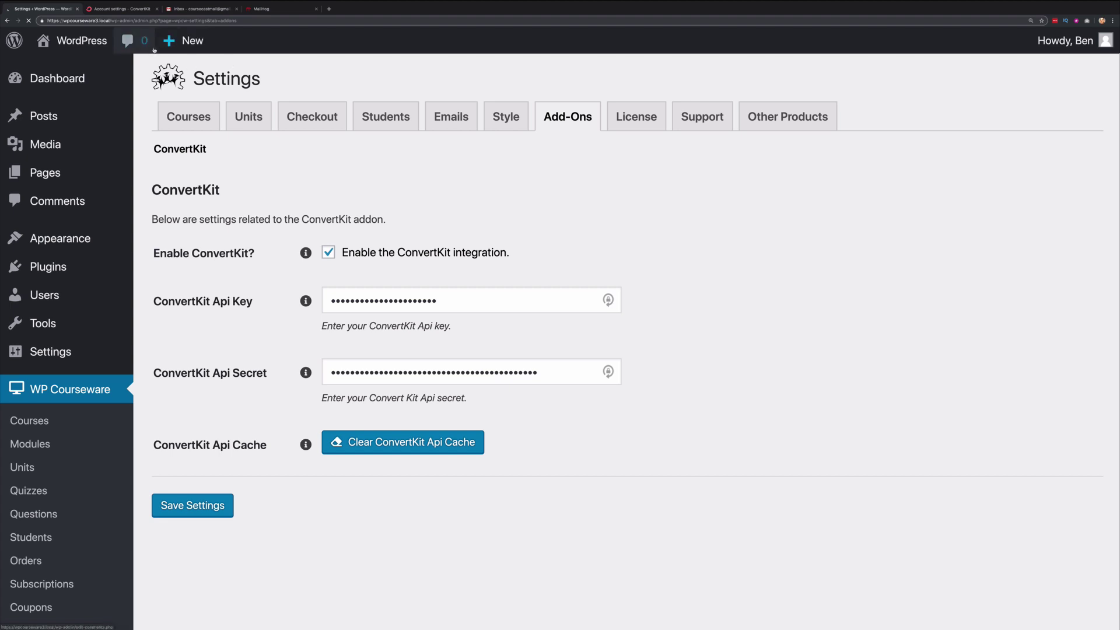
key("ctrl+Tab")
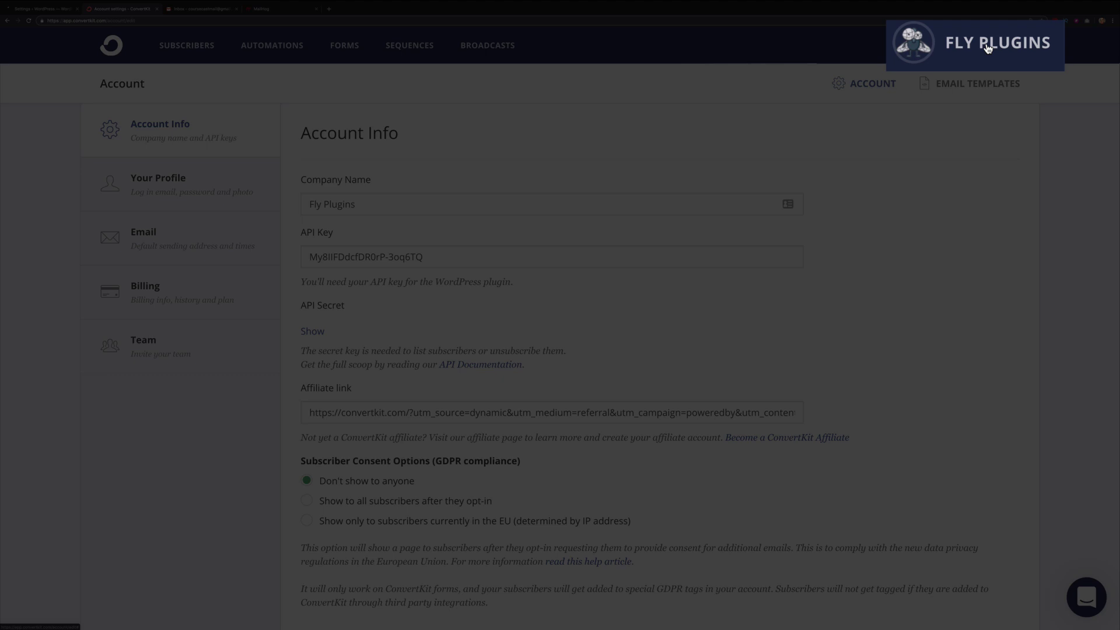
- Reload ConvertKit's Account Info page via Account settings, then return to WordPress
left_click(982, 45)
left_click(961, 74)
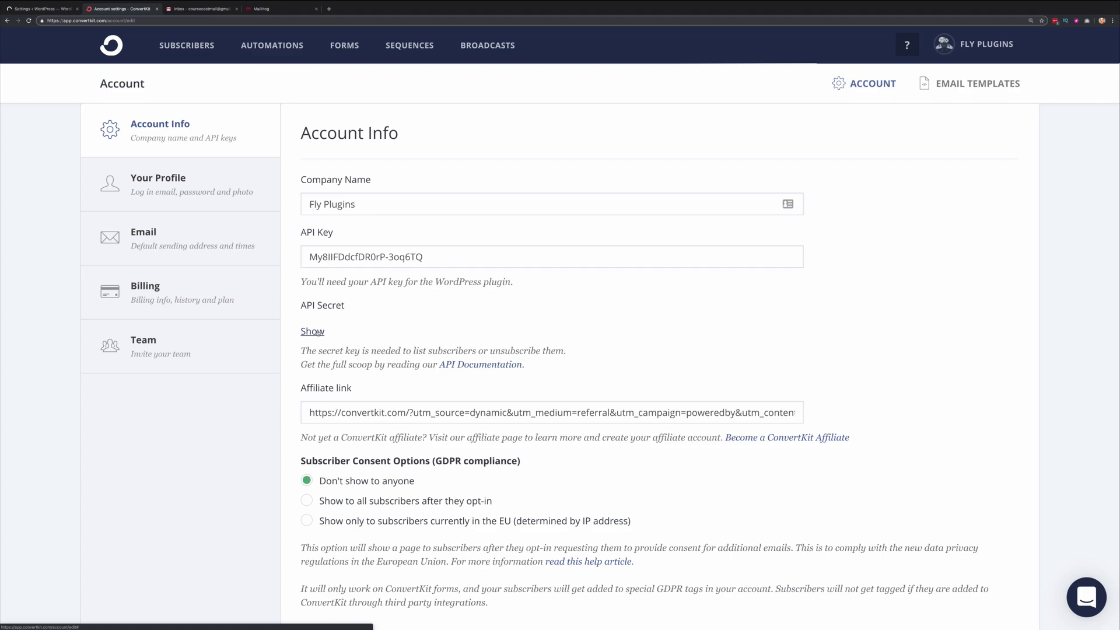
key("ctrl+shift+Tab")
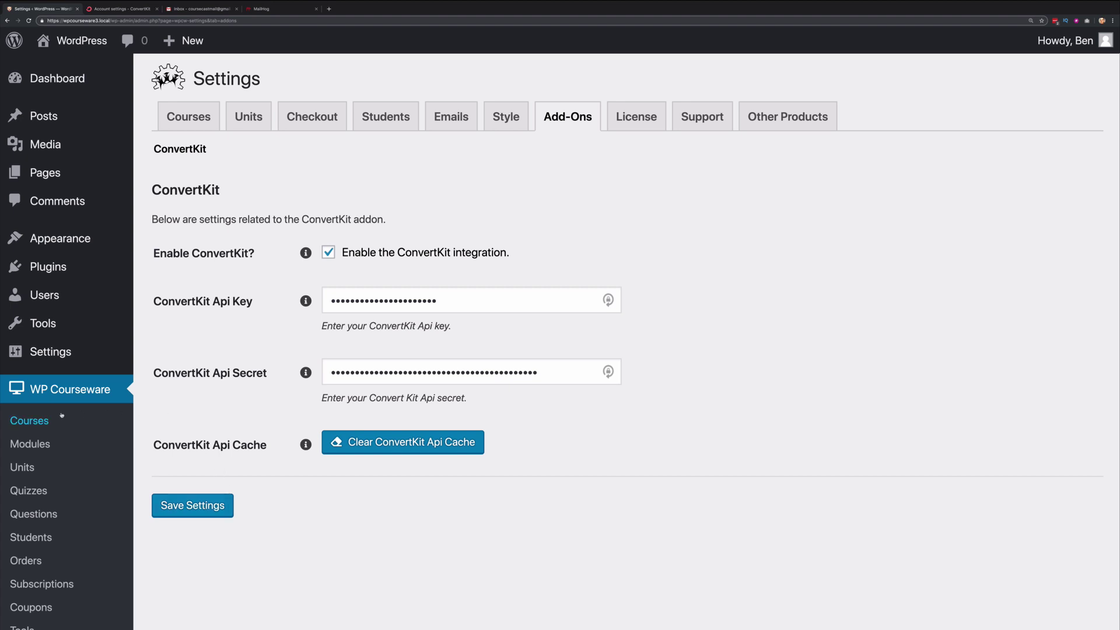
- Open 'How to train cats 101' from the Courses list and show its ConvertKit course settings
left_click(29, 421)
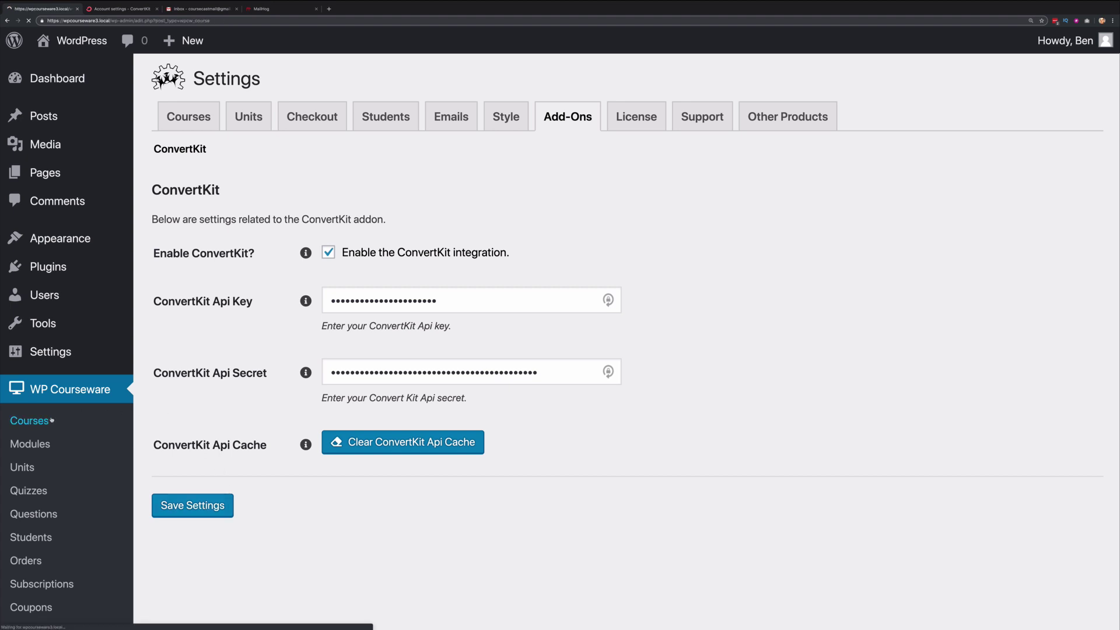
scroll(298, 429, "down", 1)
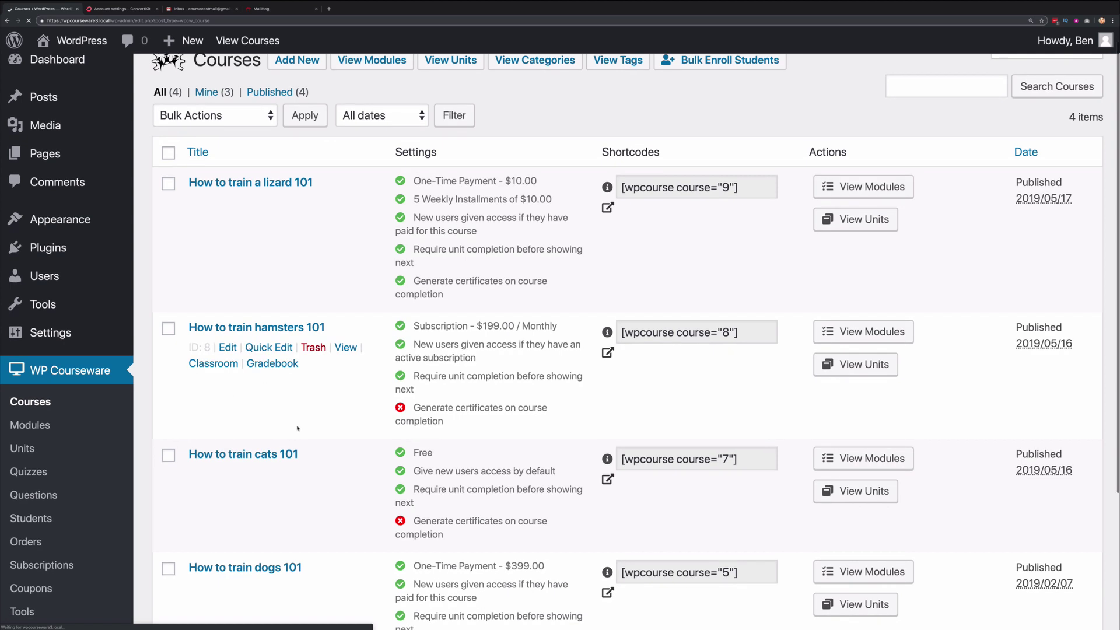
scroll(284, 409, "down", 3)
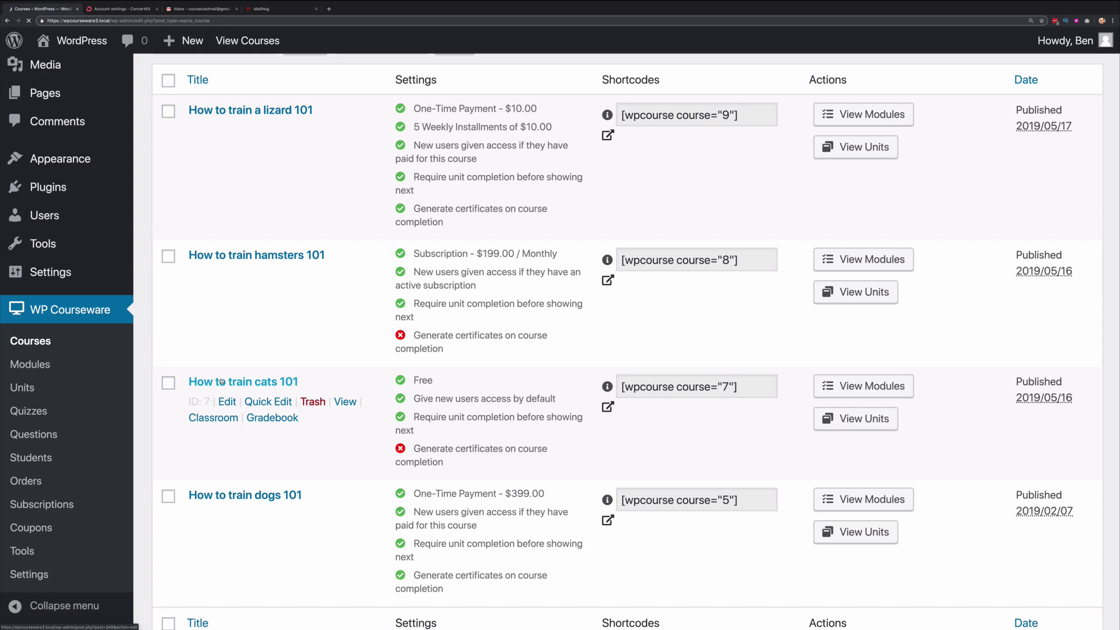
left_click(224, 382)
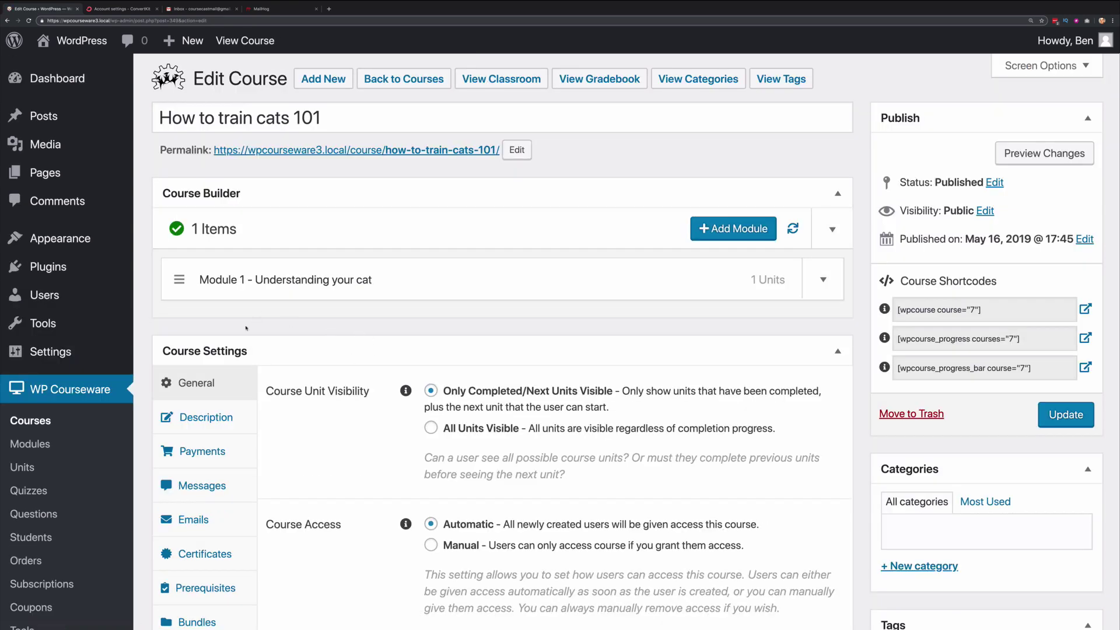
scroll(255, 350, "down", 3)
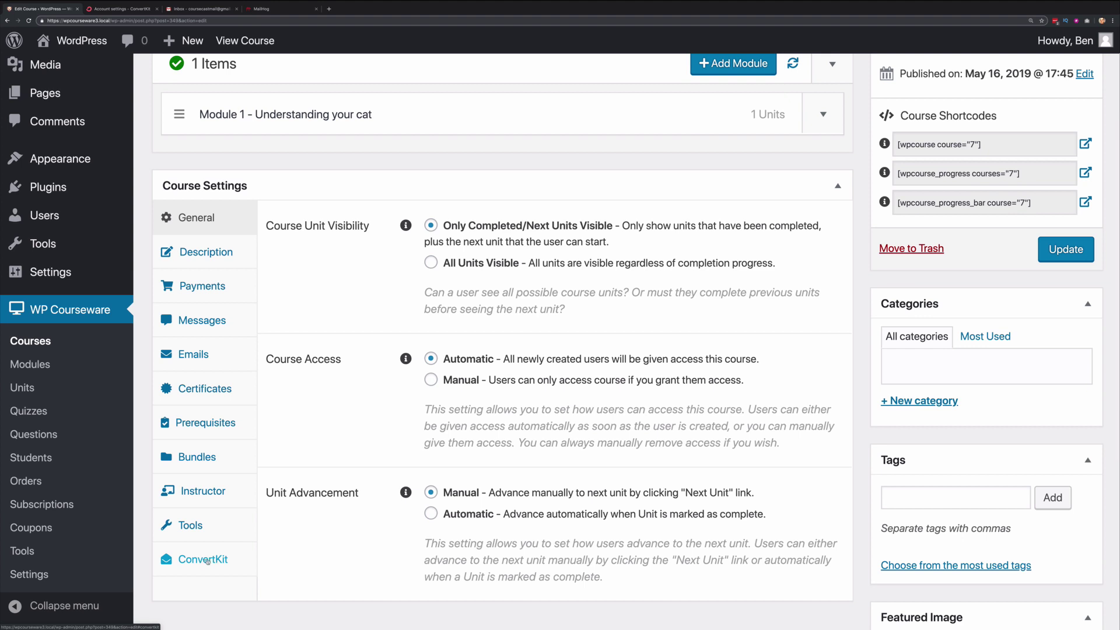
left_click(211, 560)
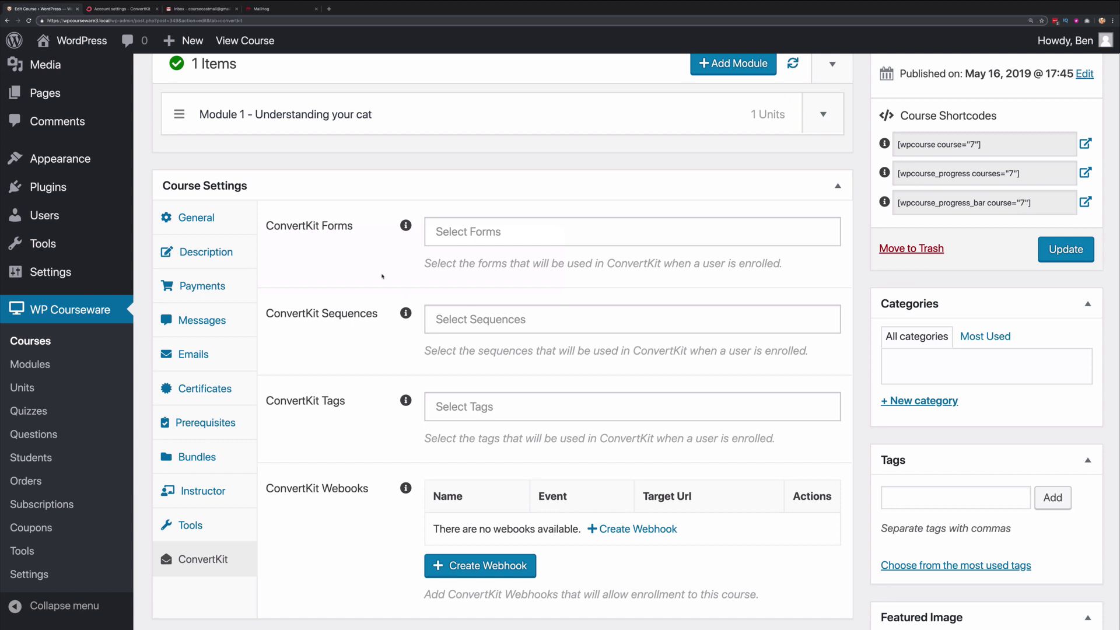
- Link the course to Test Form, Test Sequence and Test Tag in ConvertKit settings
left_click(476, 235)
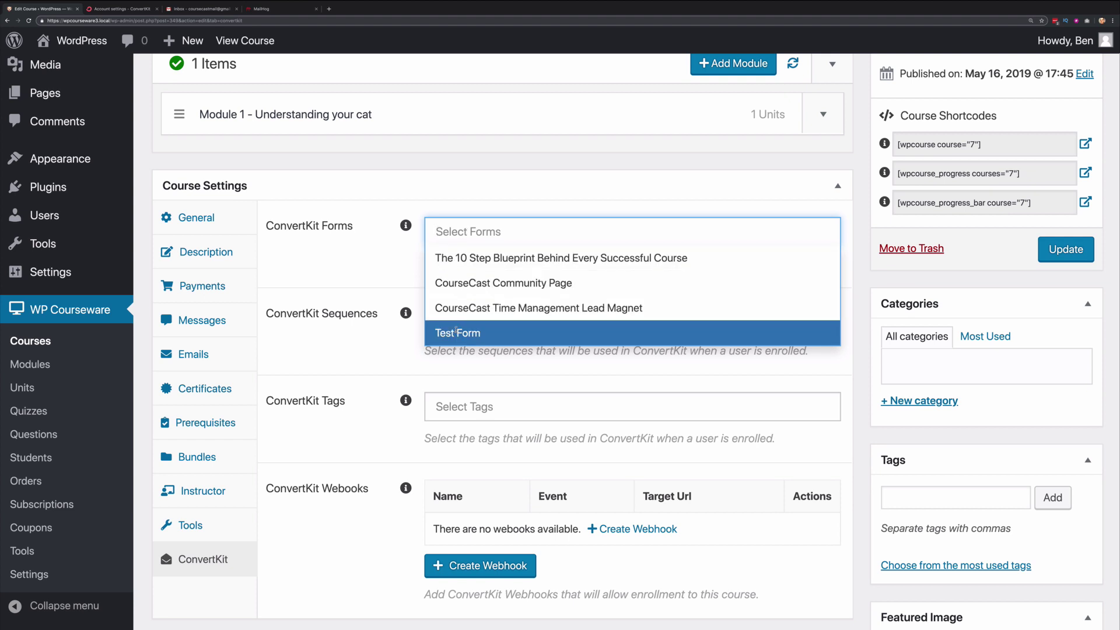
left_click(456, 332)
left_click(470, 343)
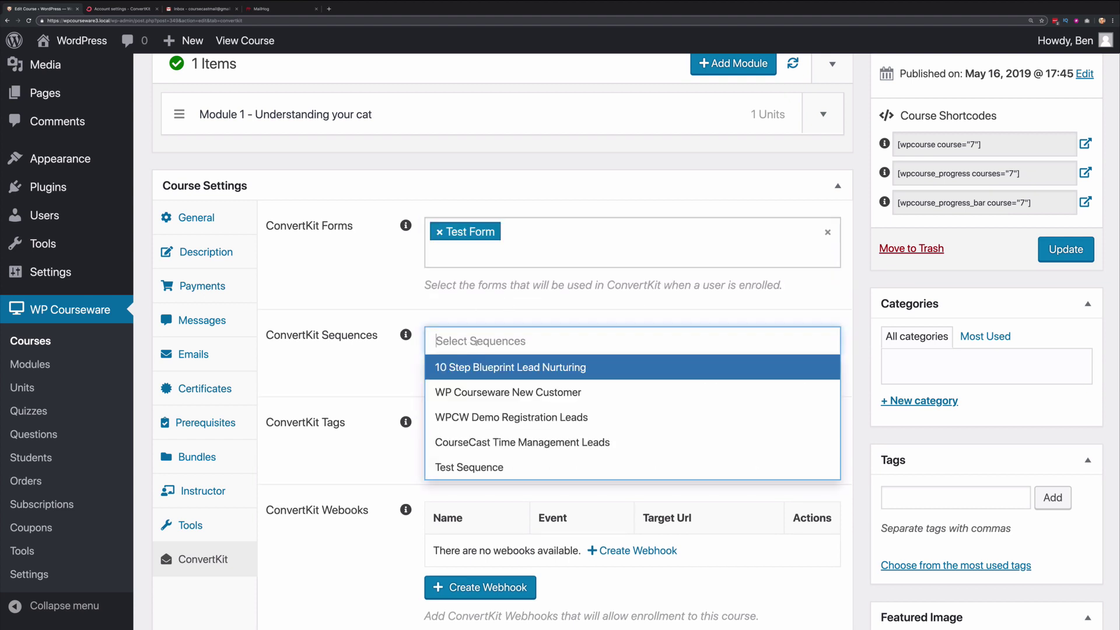
left_click(466, 464)
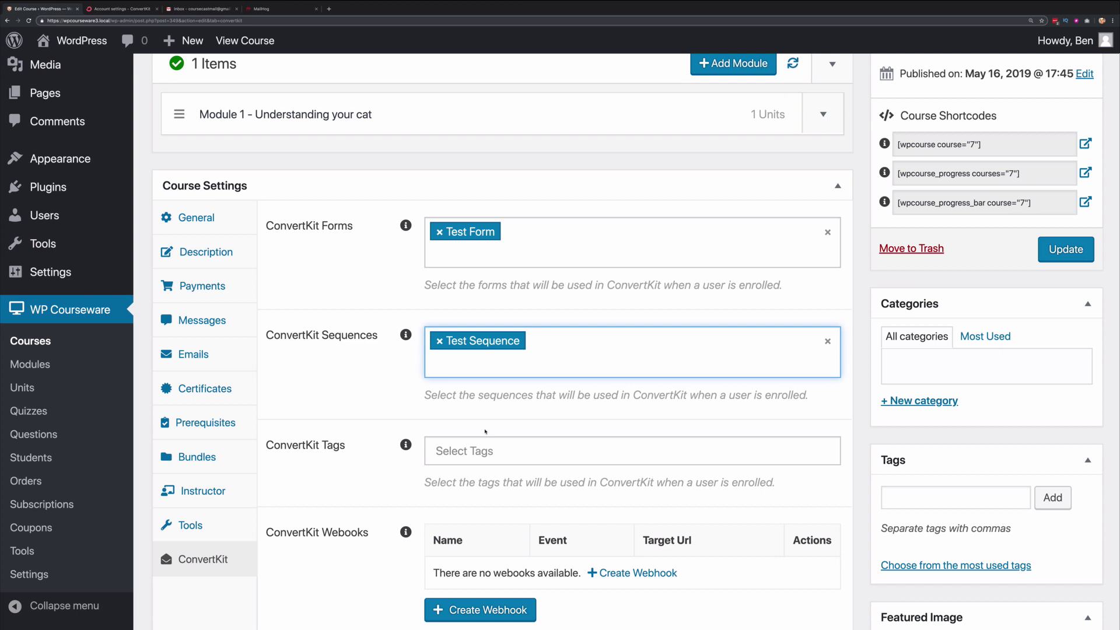
left_click(467, 451)
scroll(490, 398, "down", 10)
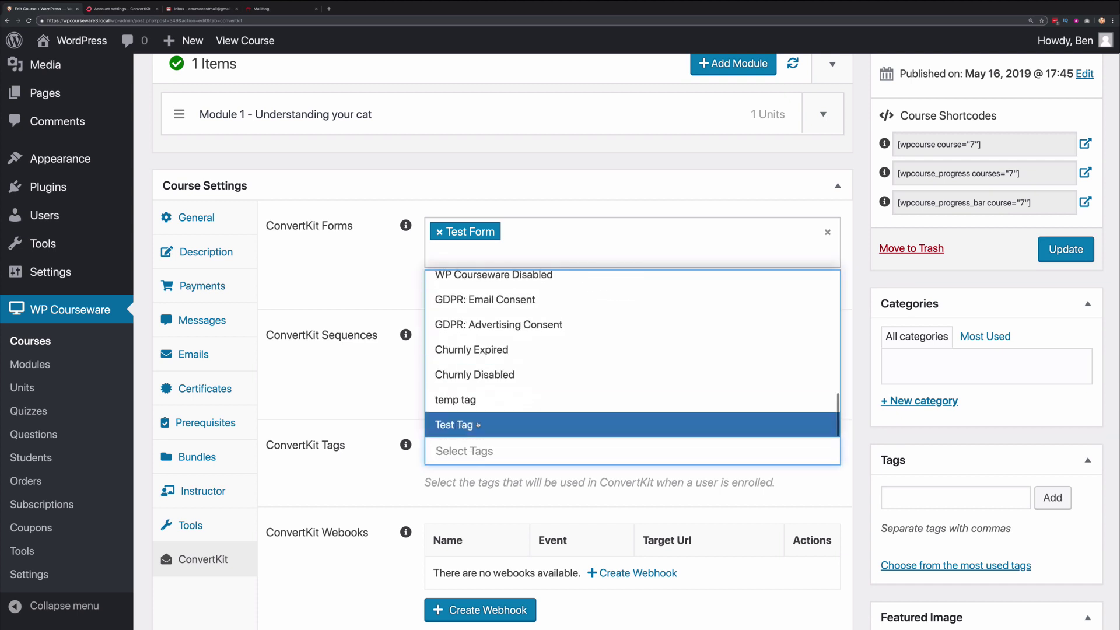
left_click(478, 425)
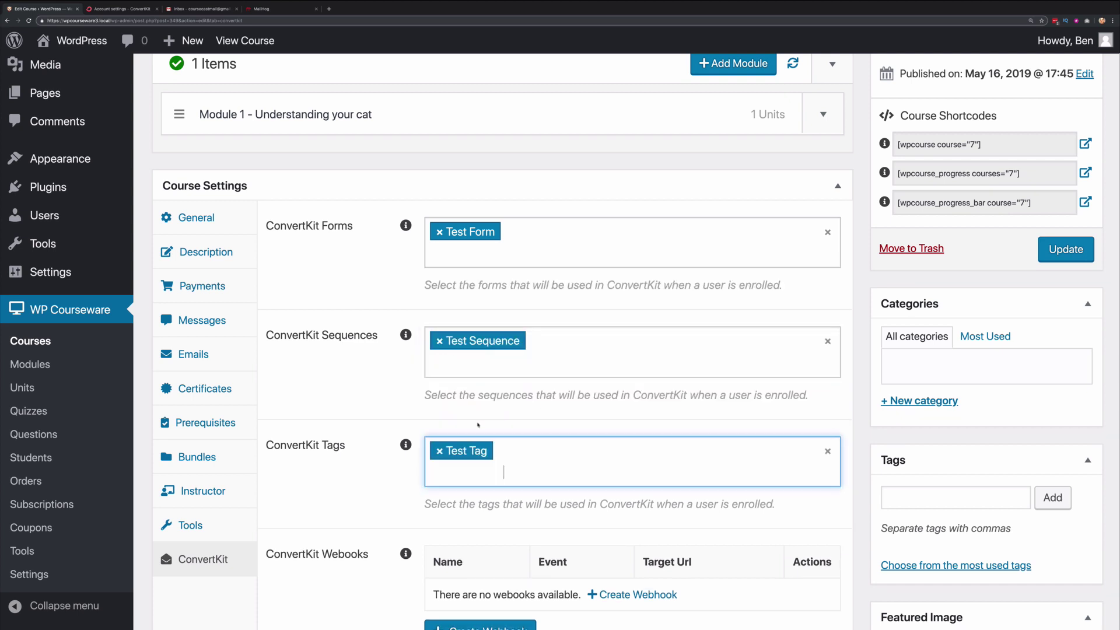
- Recheck the form, sequence and tag lists, then update the course to save them
left_click(563, 246)
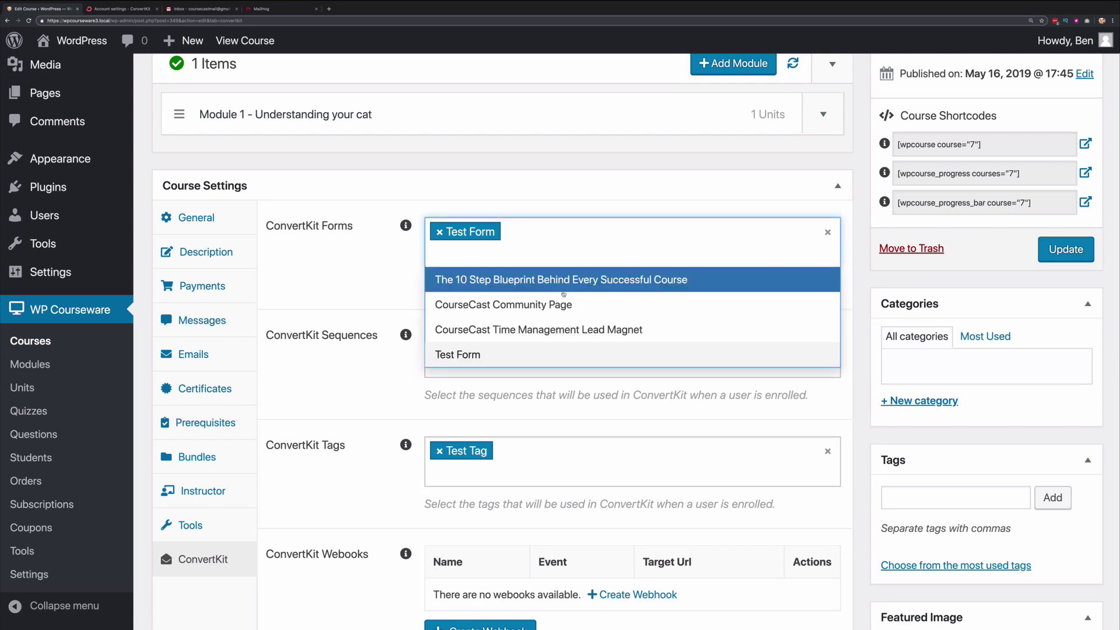
left_click(345, 281)
left_click(556, 345)
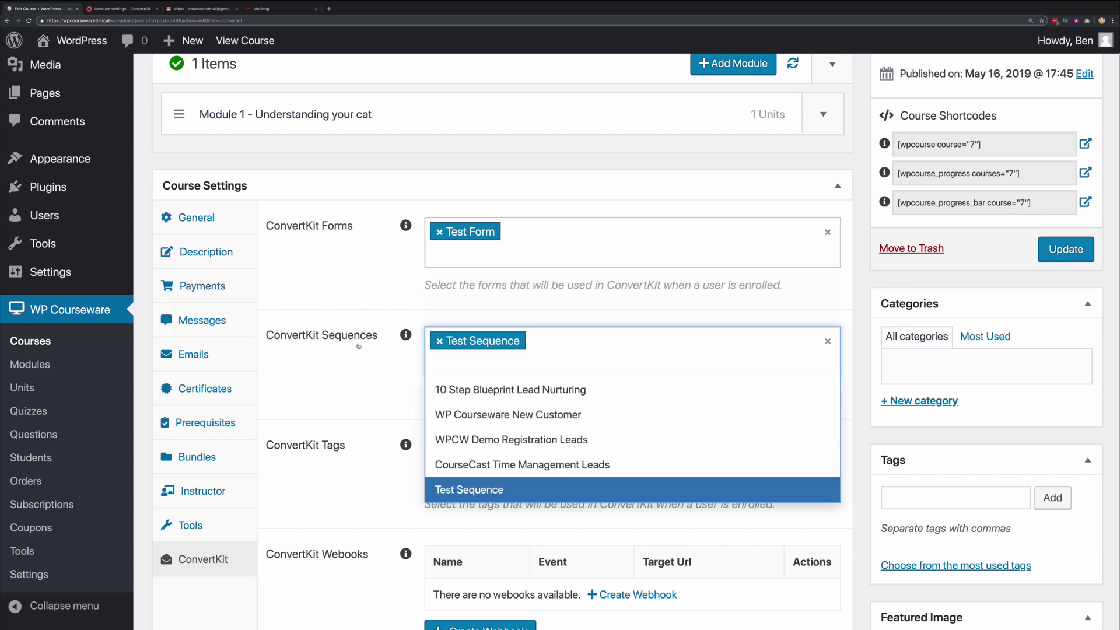
left_click(361, 350)
left_click(539, 451)
left_click(350, 480)
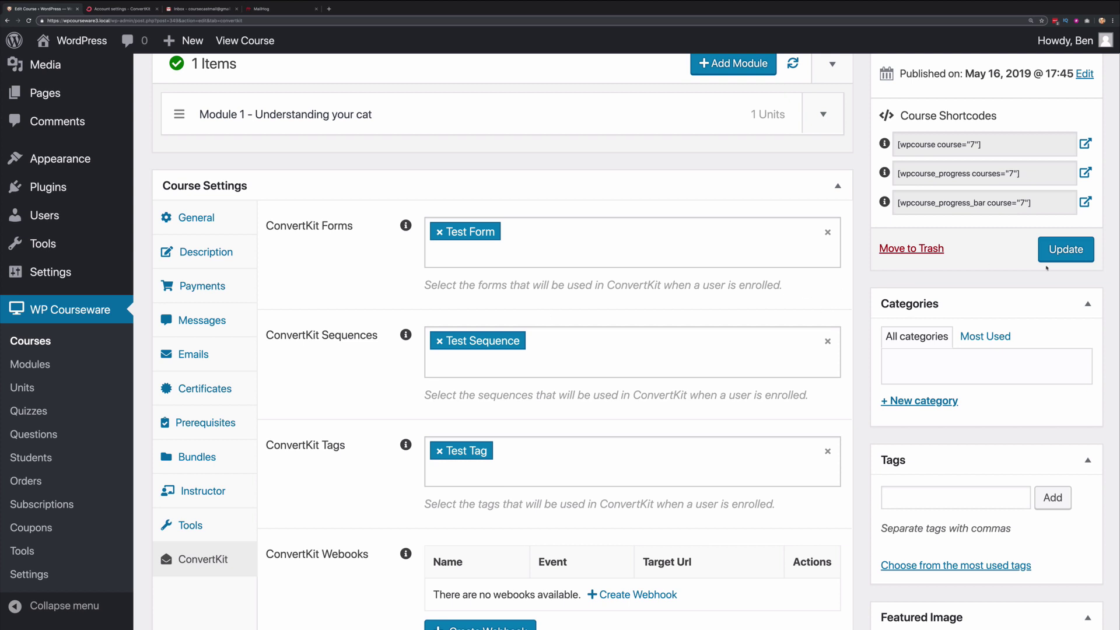
left_click(1063, 253)
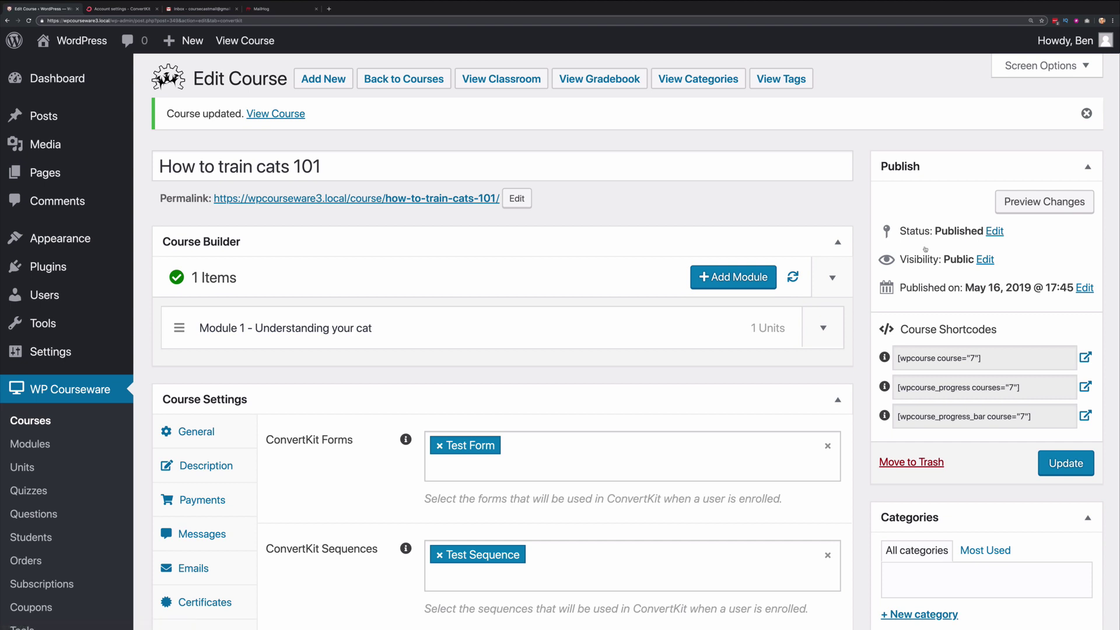
key("ctrl+Right")
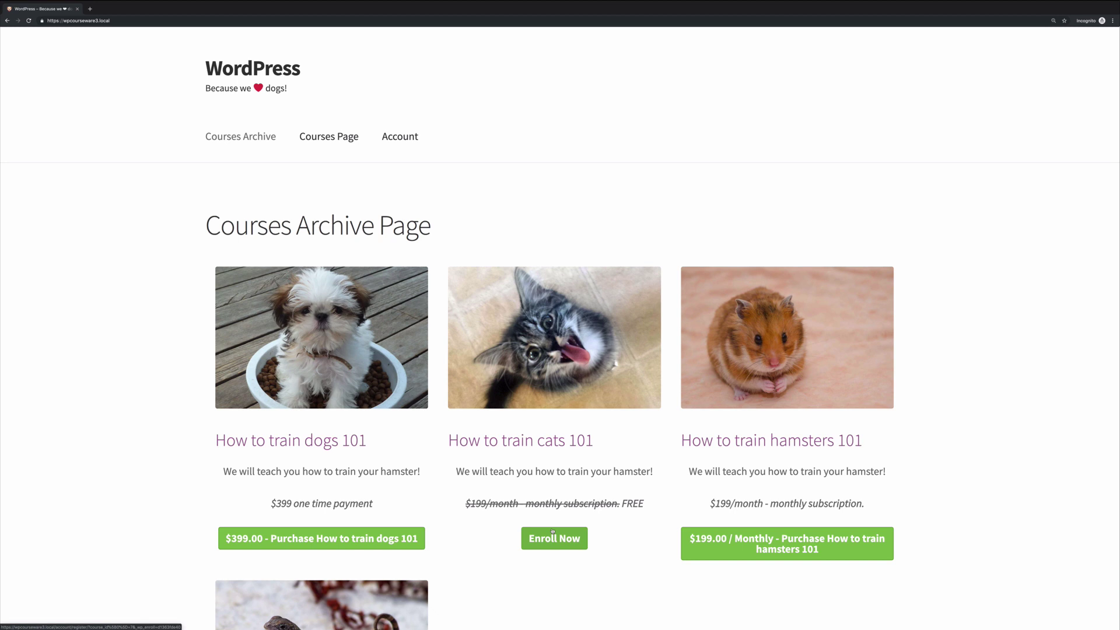
- Enroll in How to train cats 101 by registering a new student's email, username and password
left_click(554, 538)
type("course")
key("BackSpace")
key("BackSpace")
key("BackSpace")
key("BackSpace")
key("BackSpace")
key("BackSpace")
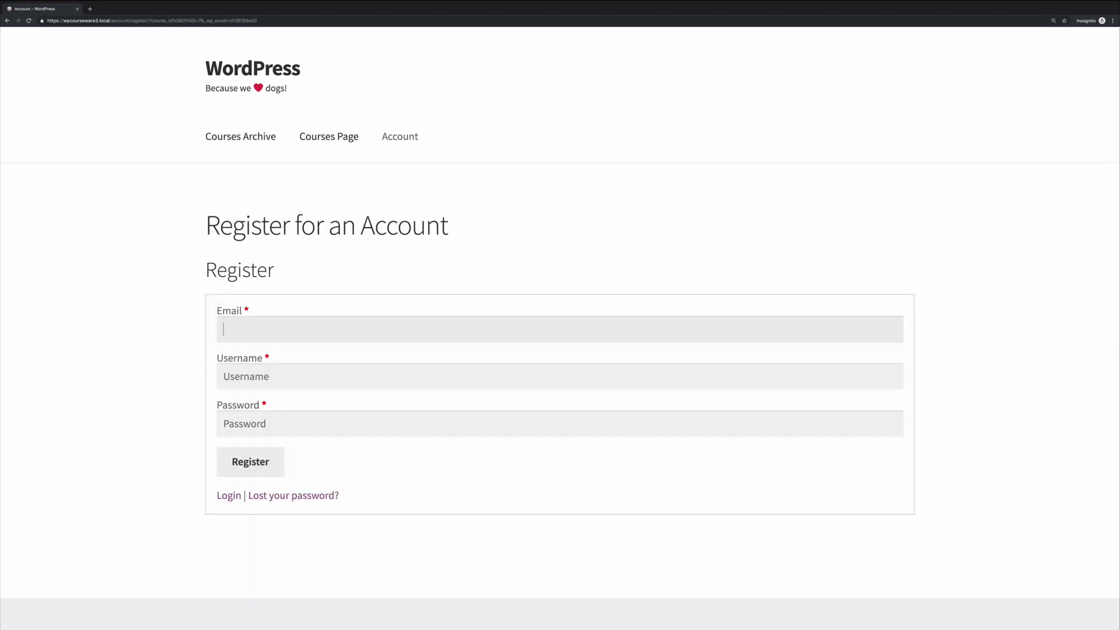
key("Tab")
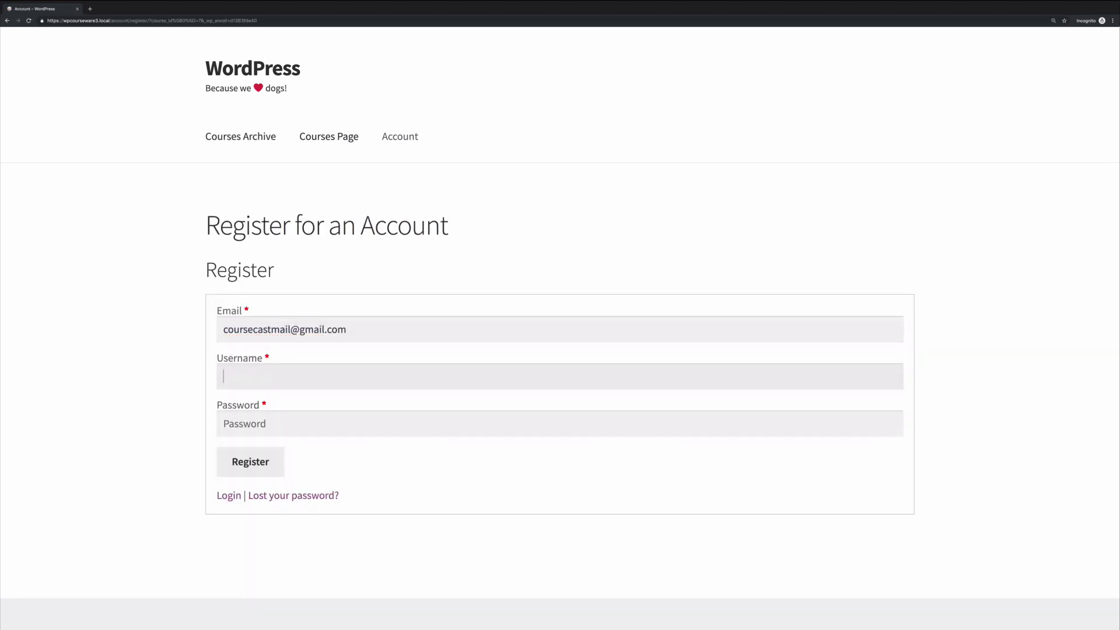
key("Tab")
type("********")
left_click(263, 470)
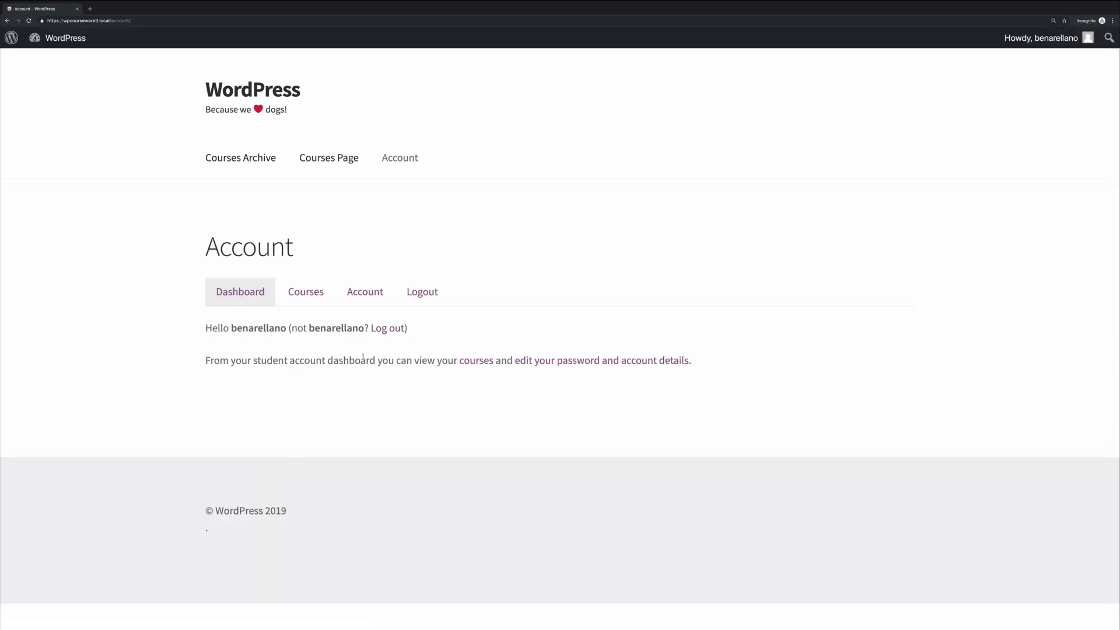
left_click(305, 294)
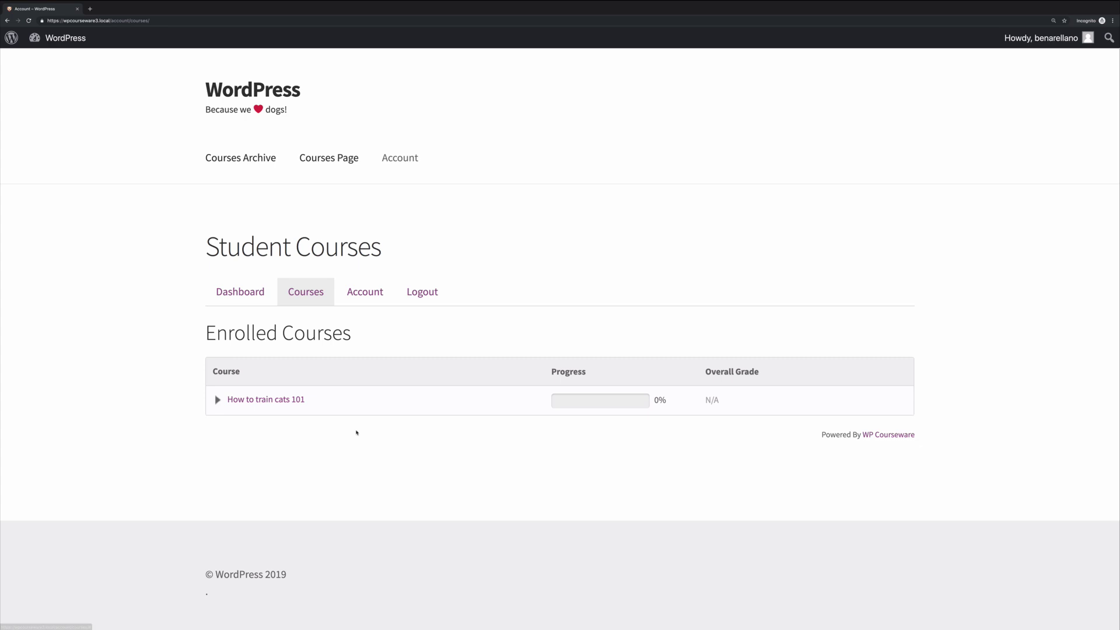
- Confirm the ConvertKit subscription from the confirmation email in Gmail's Promotions tab
key("ctrl+Left")
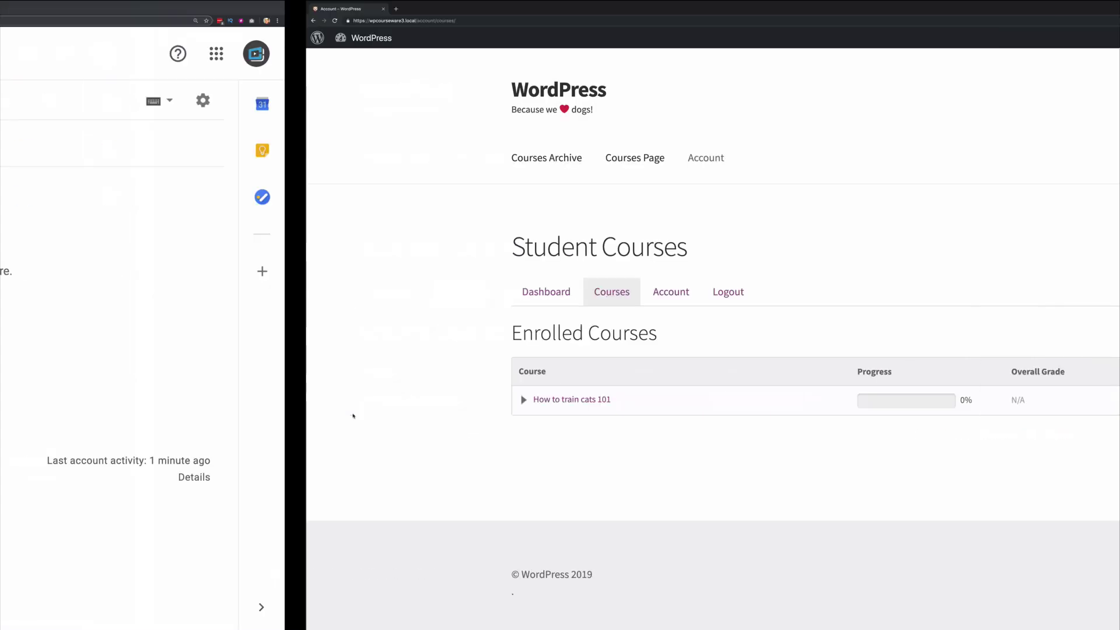
left_click(702, 158)
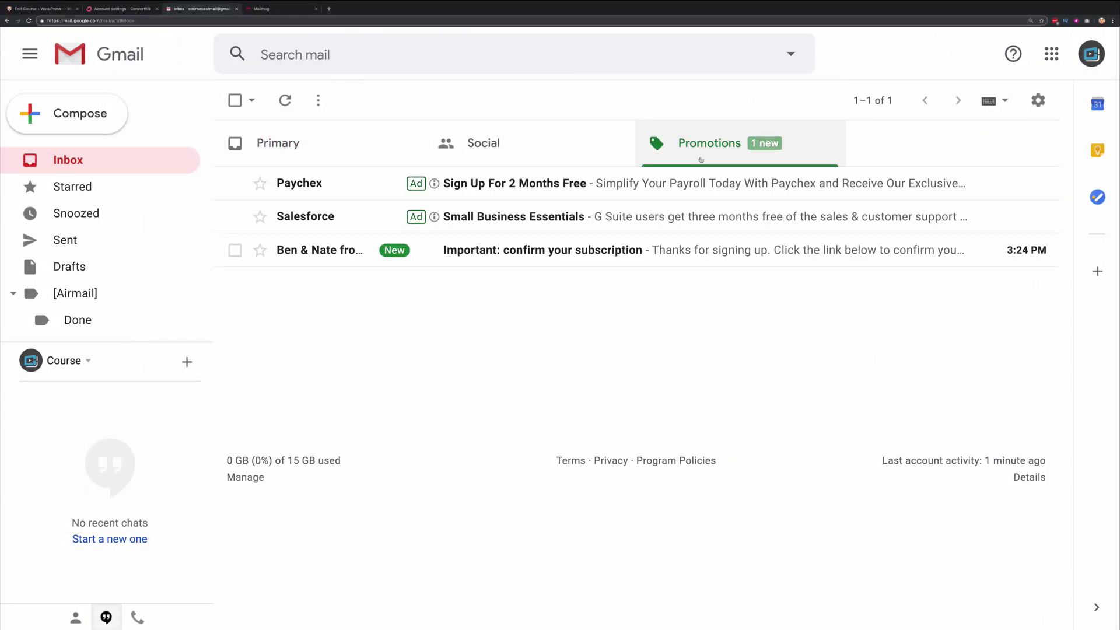
left_click(697, 250)
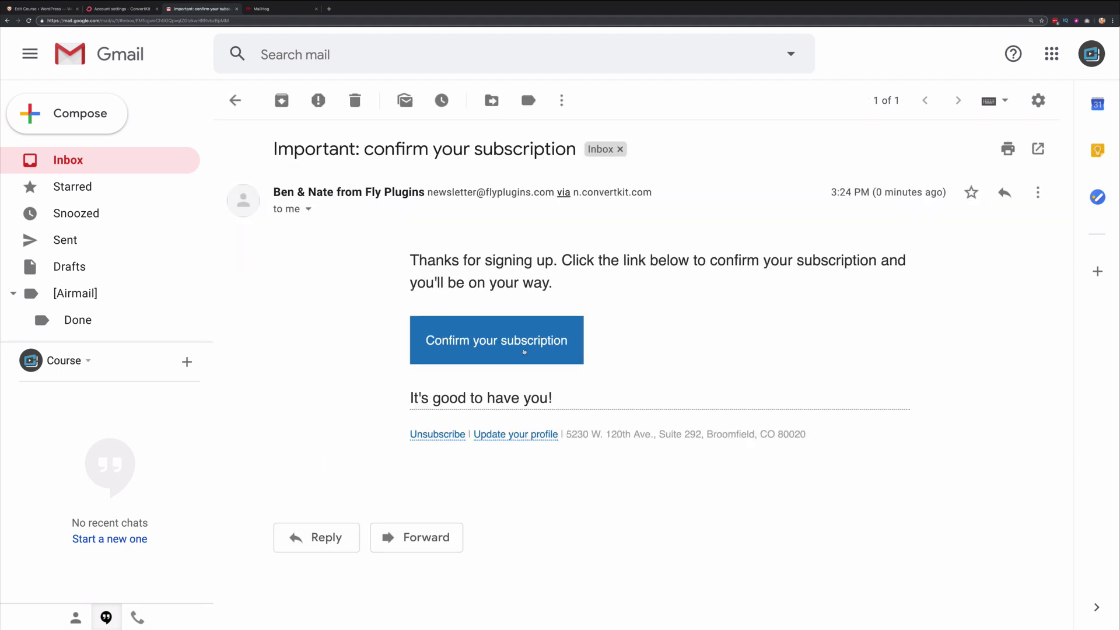
left_click(525, 352)
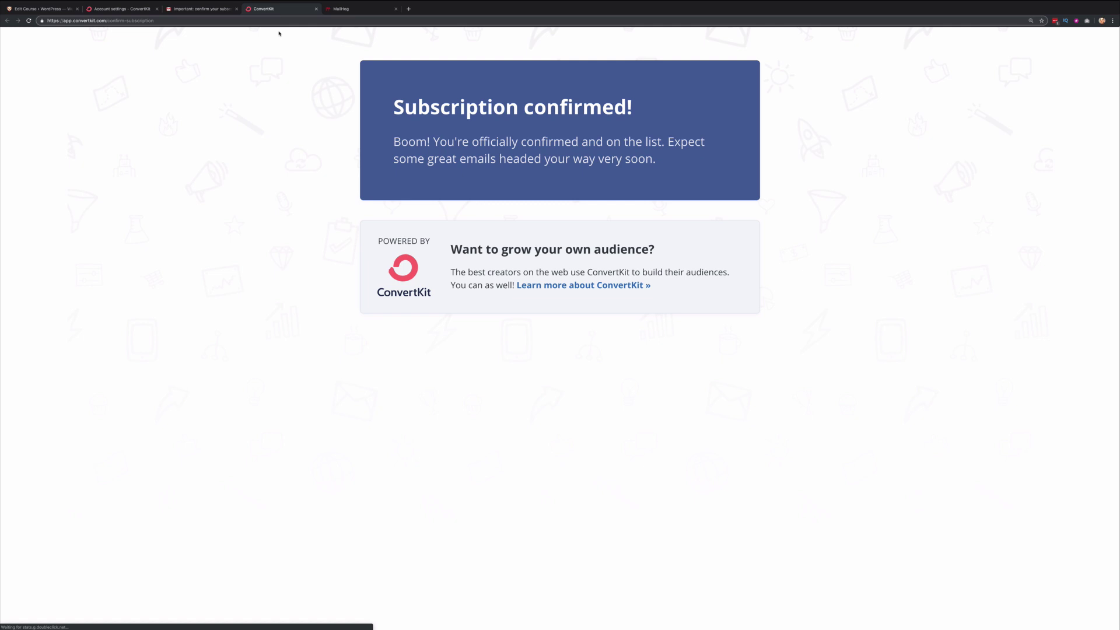
- Open the new ConvertKit subscriber and verify Test Tag, Test Sequence and Test Form are attached
key("ctrl+w")
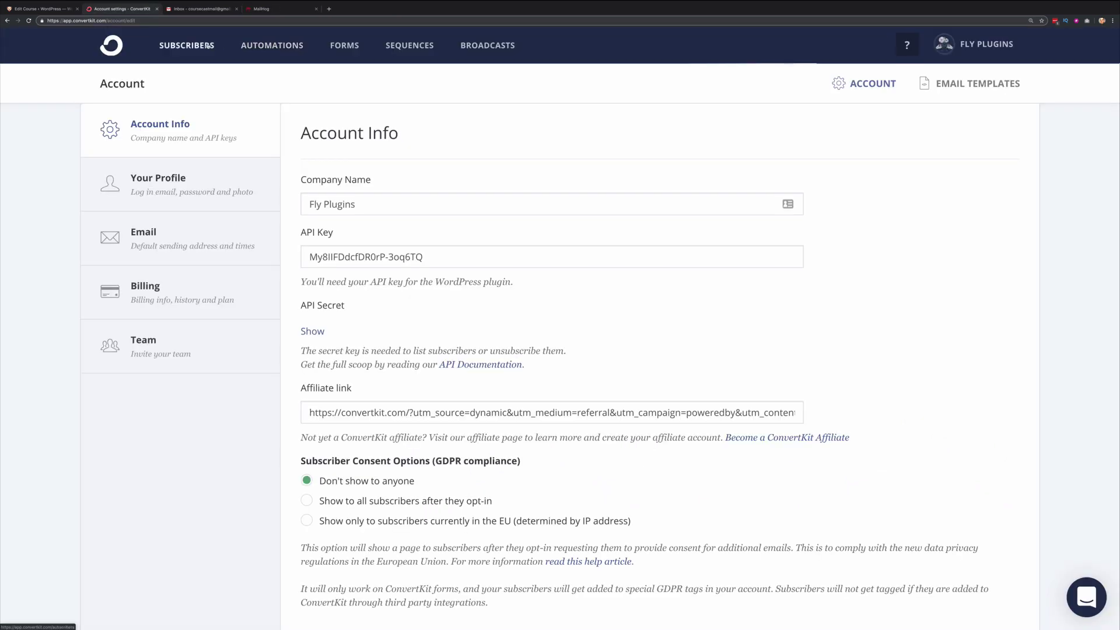
left_click(209, 46)
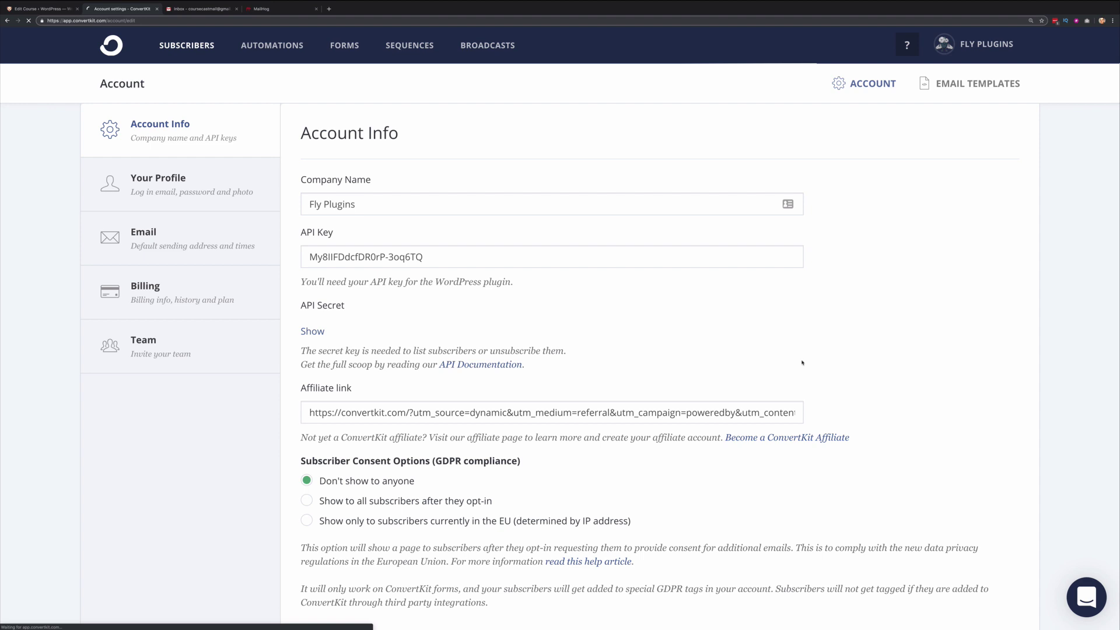
left_click(204, 607)
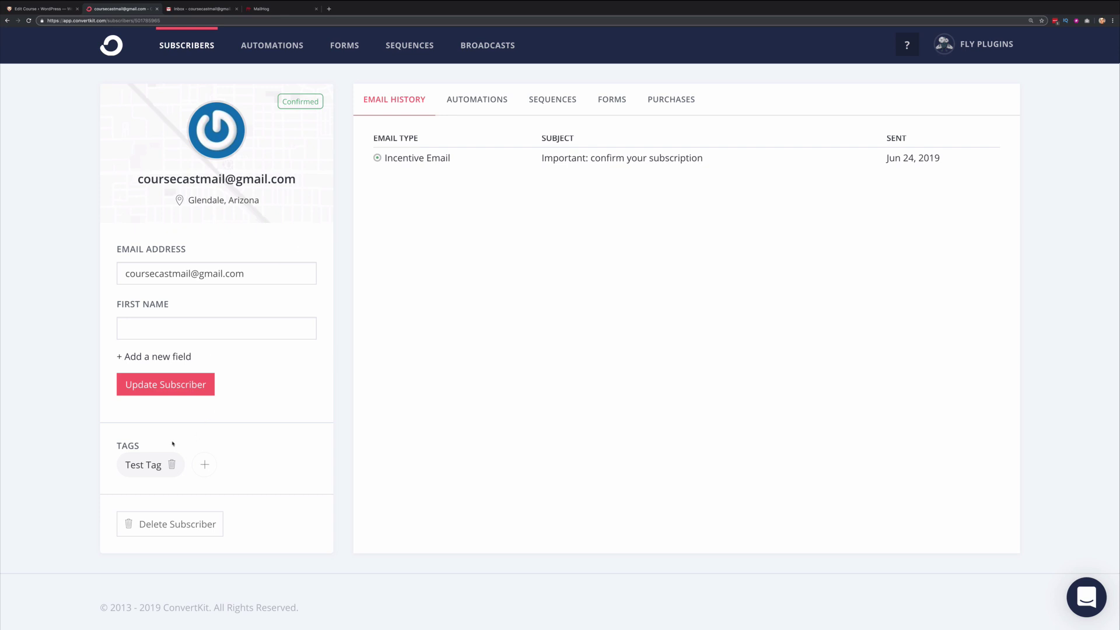
mouse_move(136, 465)
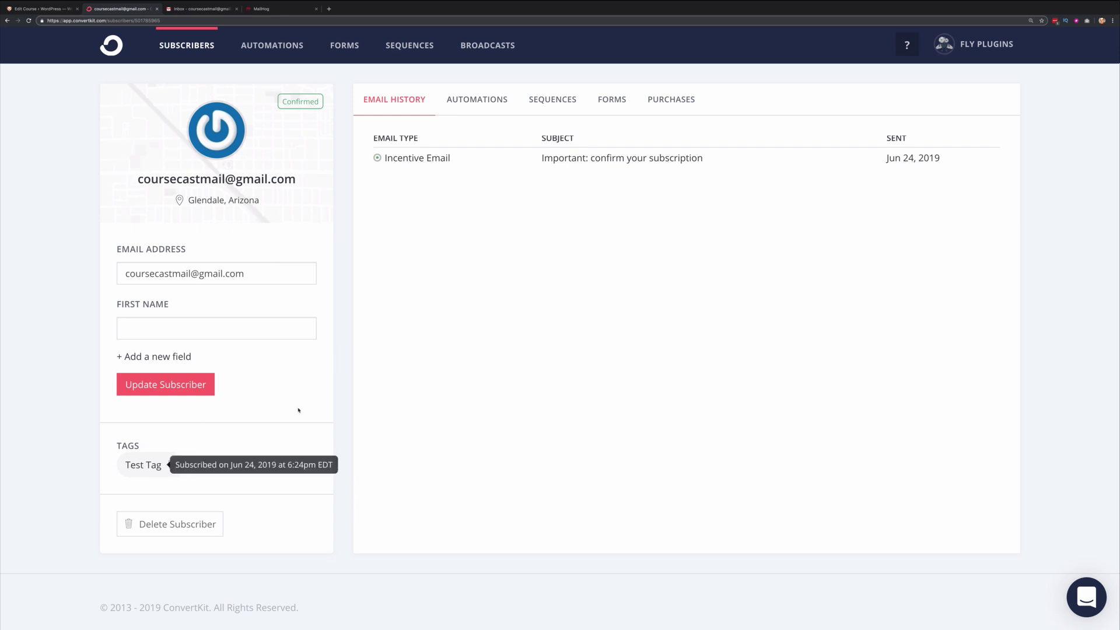
left_click(556, 101)
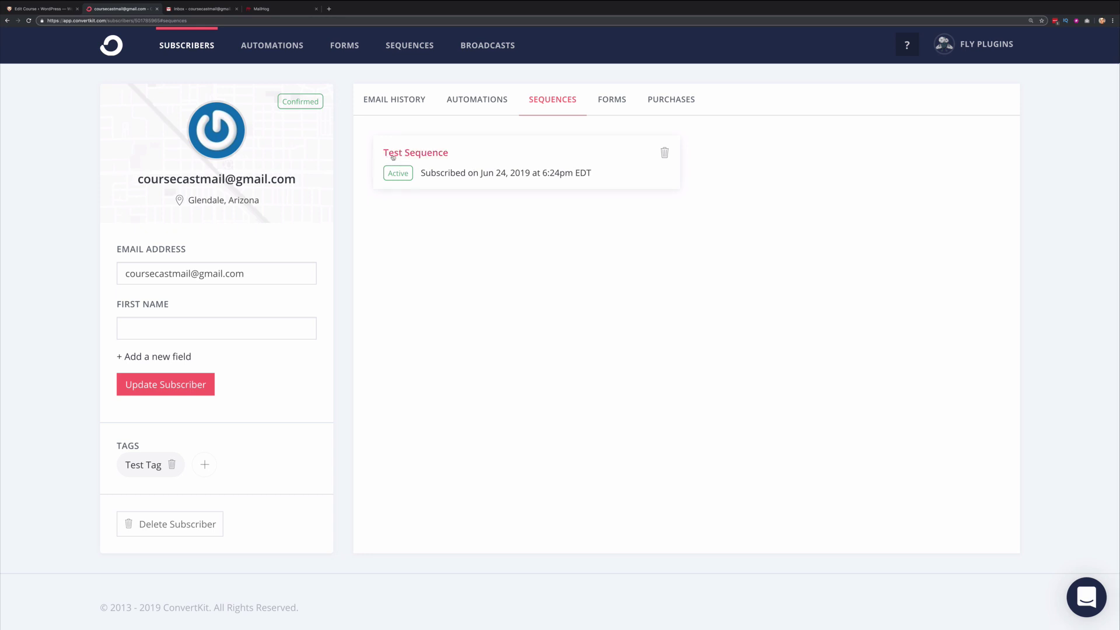
left_click(612, 100)
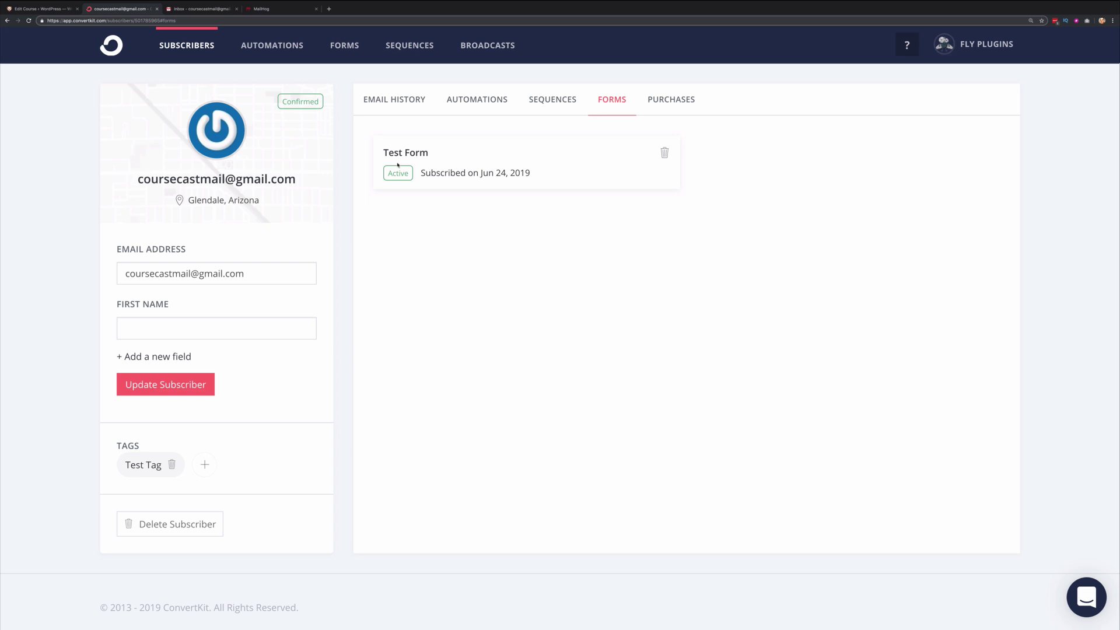
left_click(31, 10)
- Scroll down to the course's empty ConvertKit Webhooks table
scroll(545, 366, "down", 6)
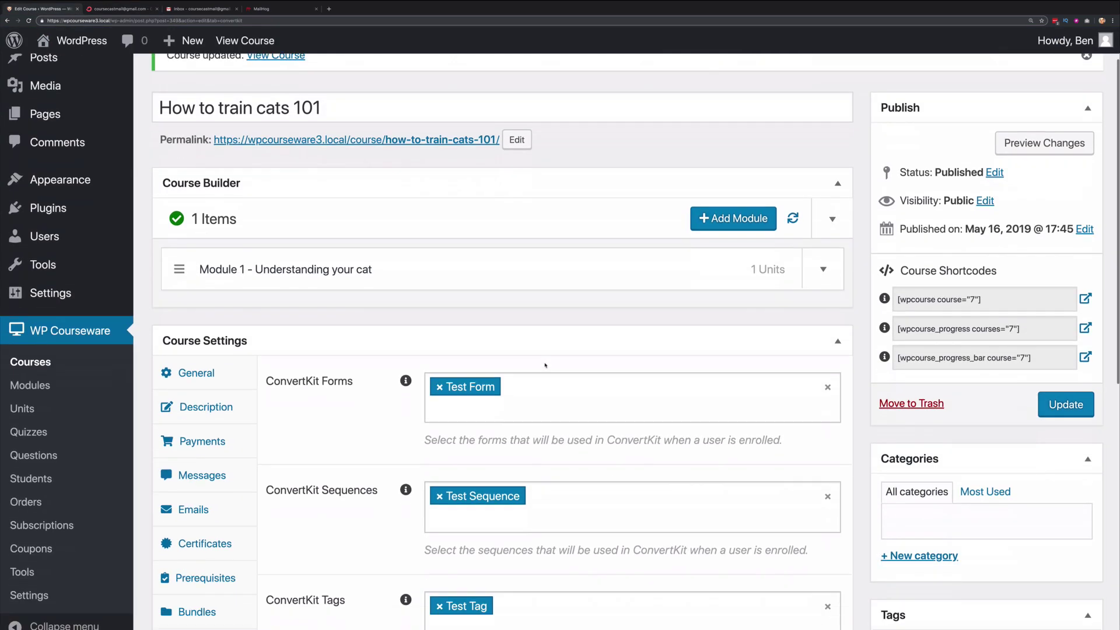
scroll(544, 366, "down", 3)
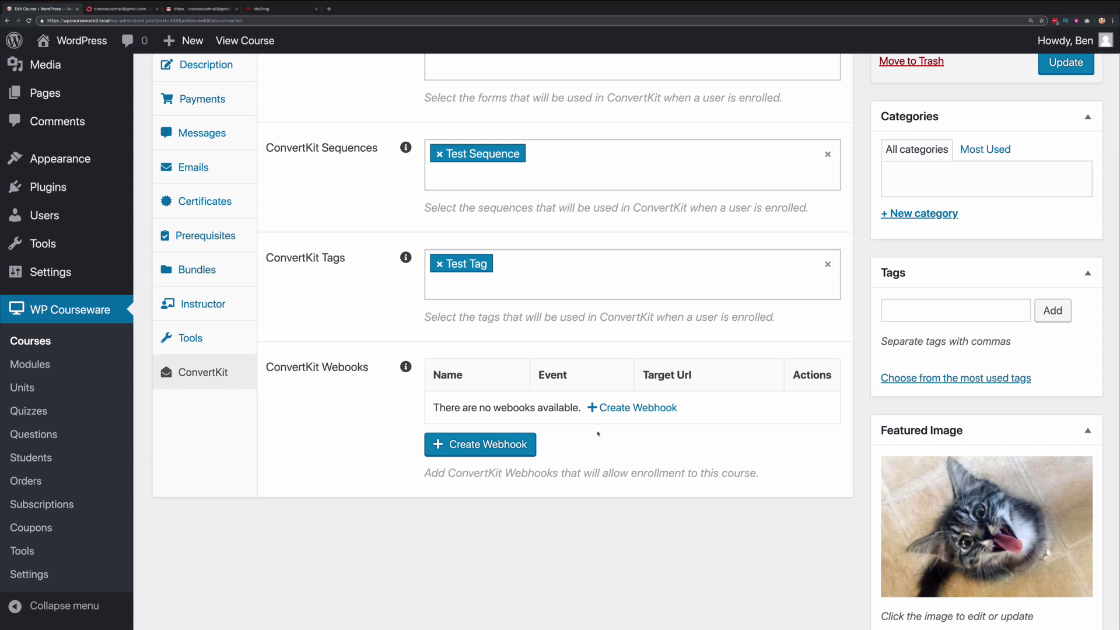
- Create 'Test Webhook 1' firing when someone subscribes to Test Form
left_click(482, 449)
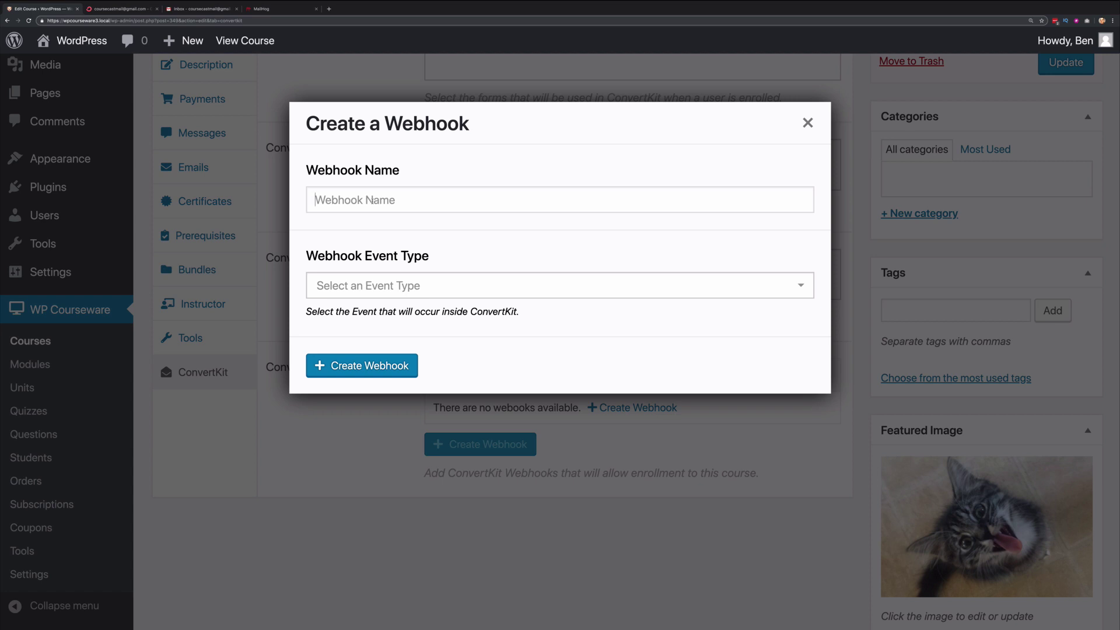
type("Test Webhook 1")
left_click(424, 287)
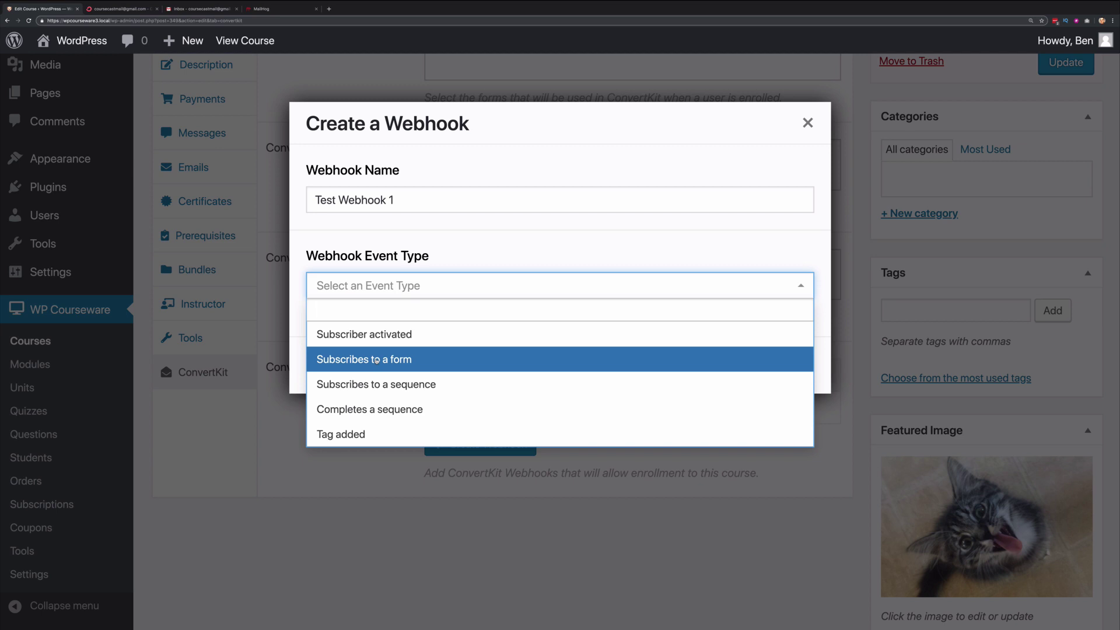
left_click(428, 361)
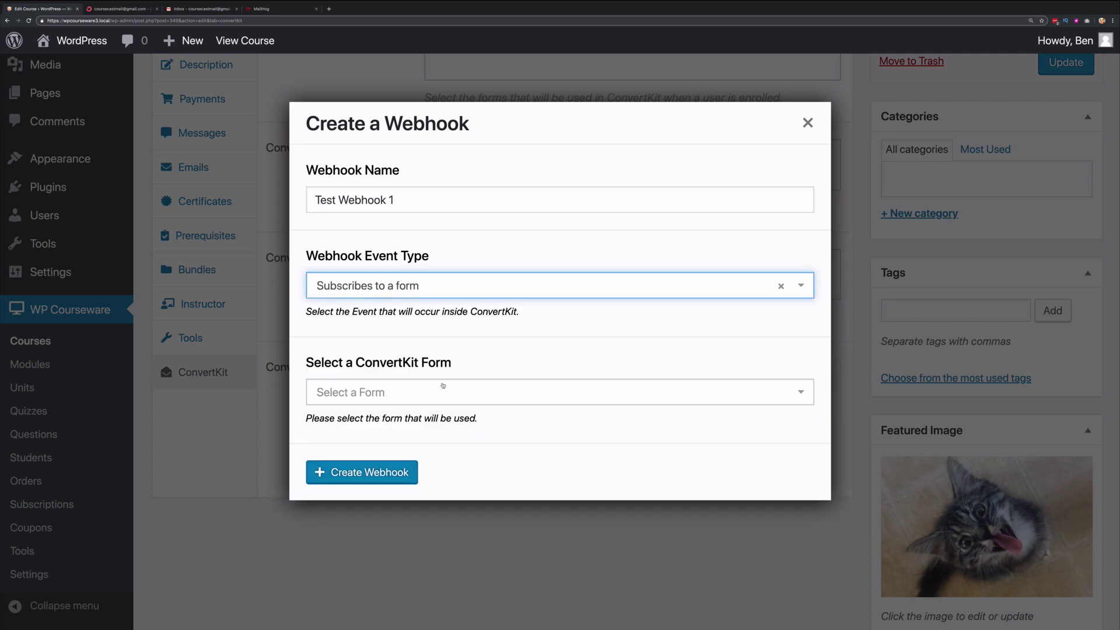
left_click(445, 392)
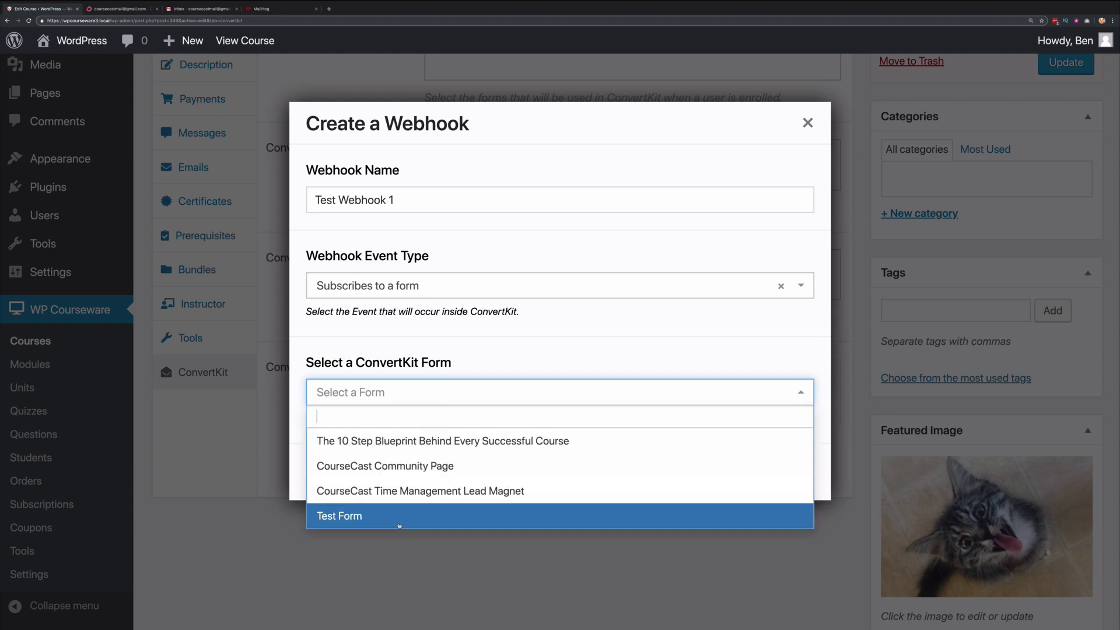
left_click(399, 525)
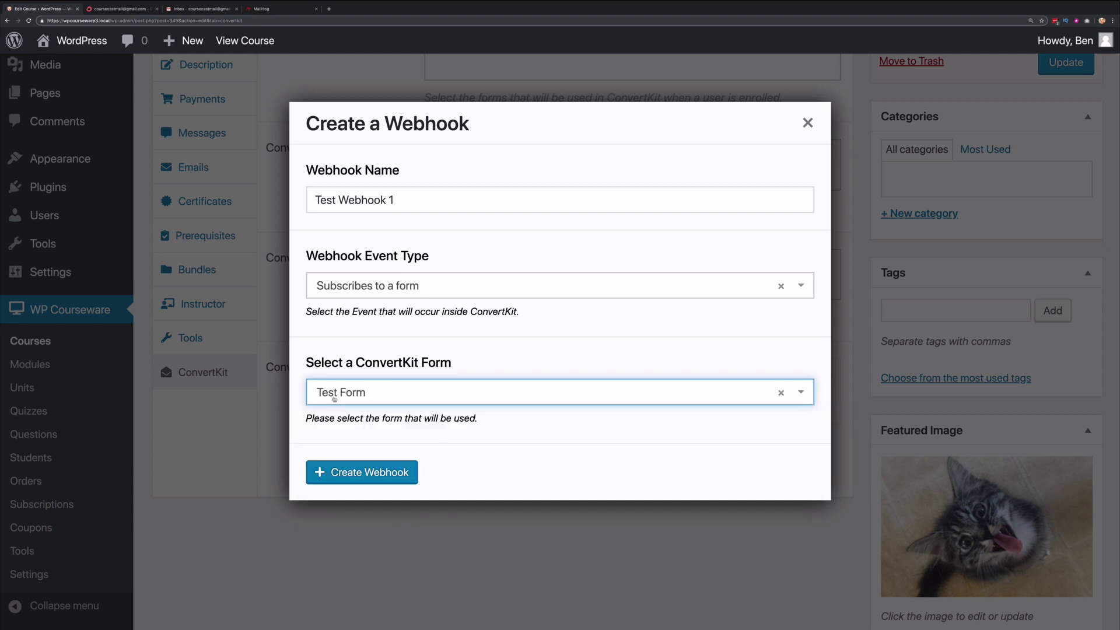
left_click(381, 473)
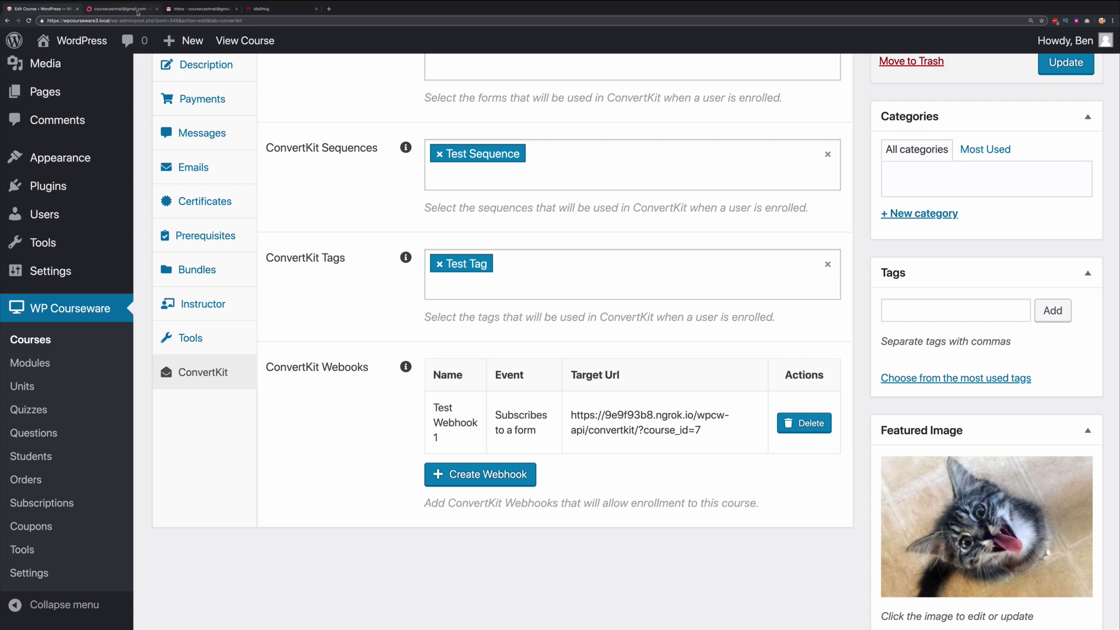
- Delete the test subscriber from ConvertKit
left_click(127, 9)
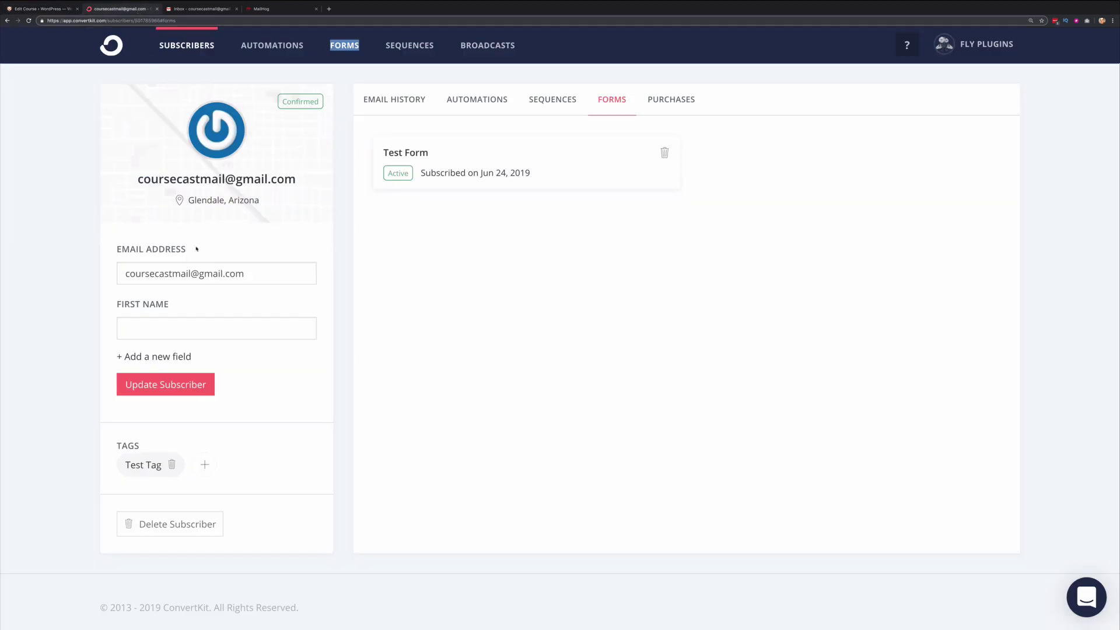
left_click(178, 525)
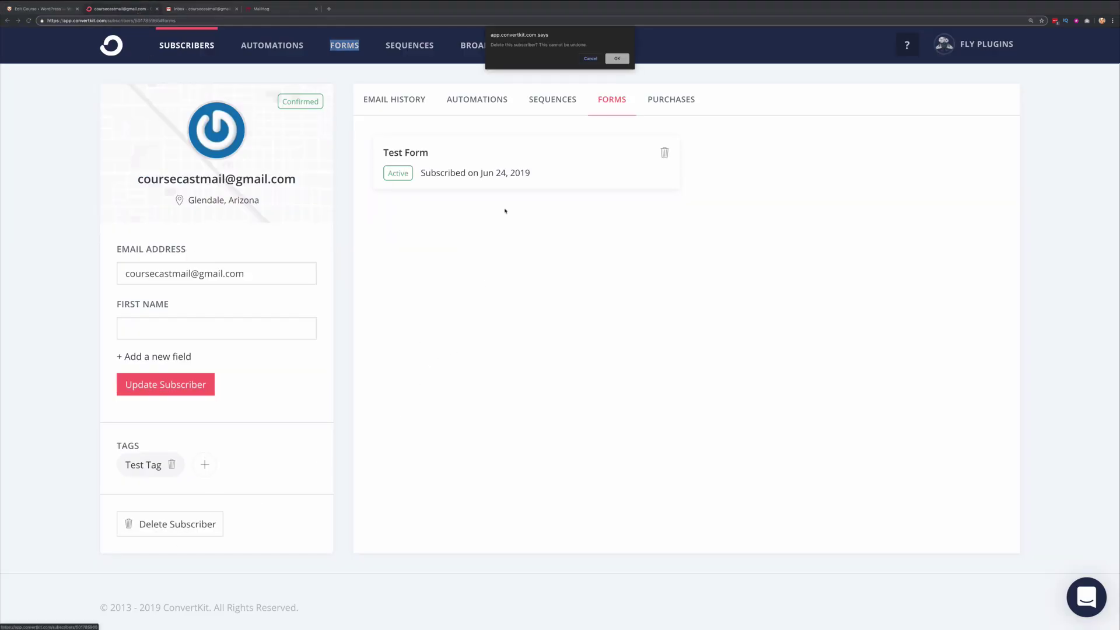
key("Return")
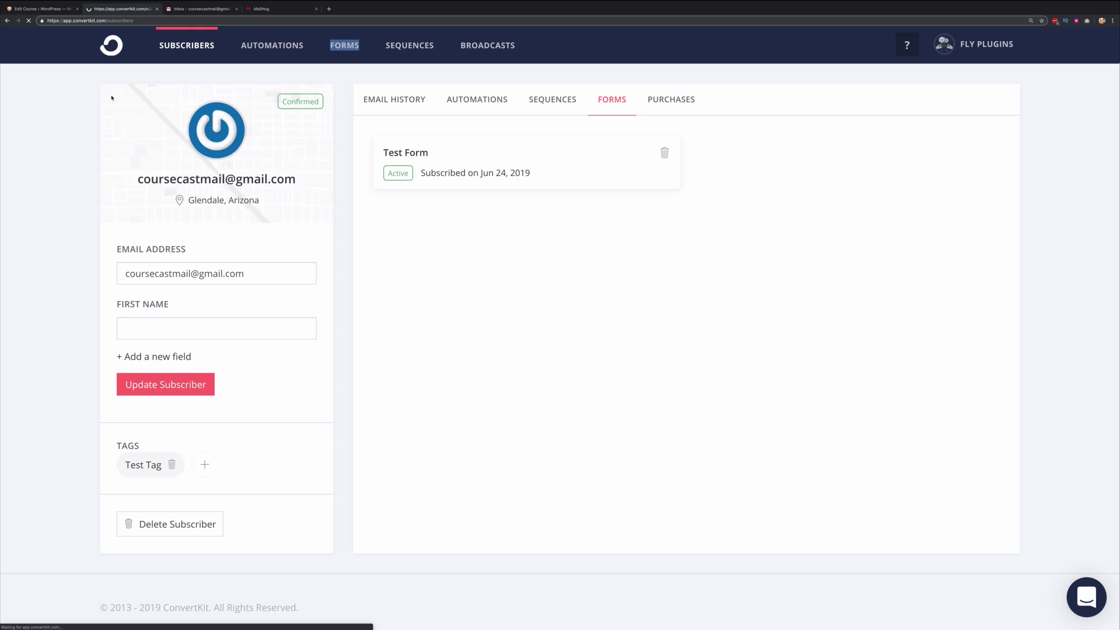
- Delete the test subscriber's WordPress user account from All Users, leaving 6 users
left_click(32, 9)
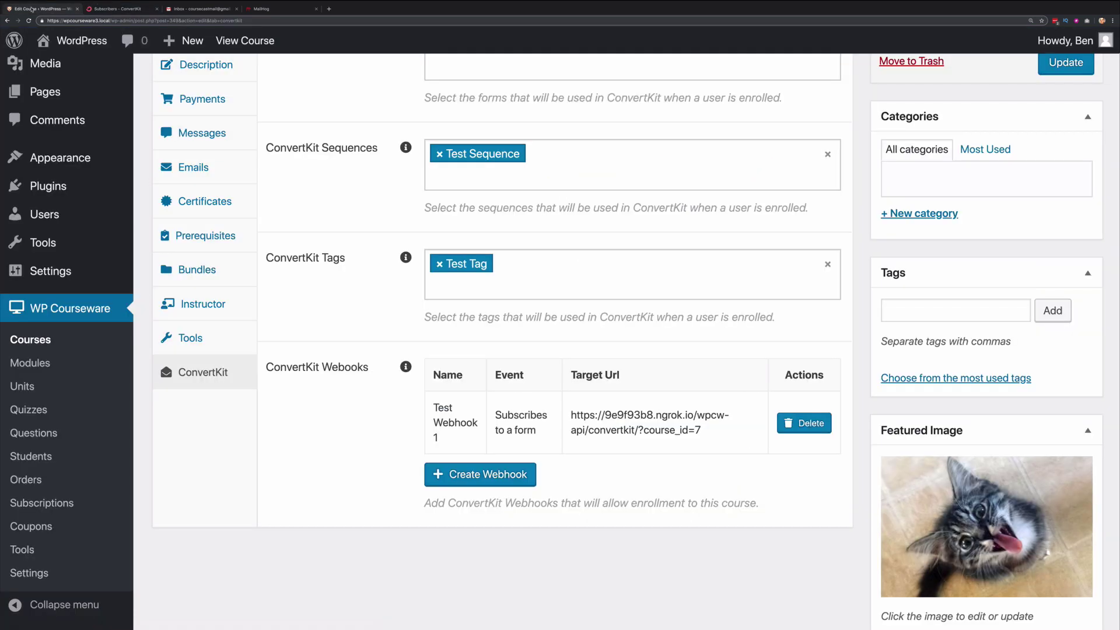
scroll(301, 317, "up", 1)
mouse_move(99, 223)
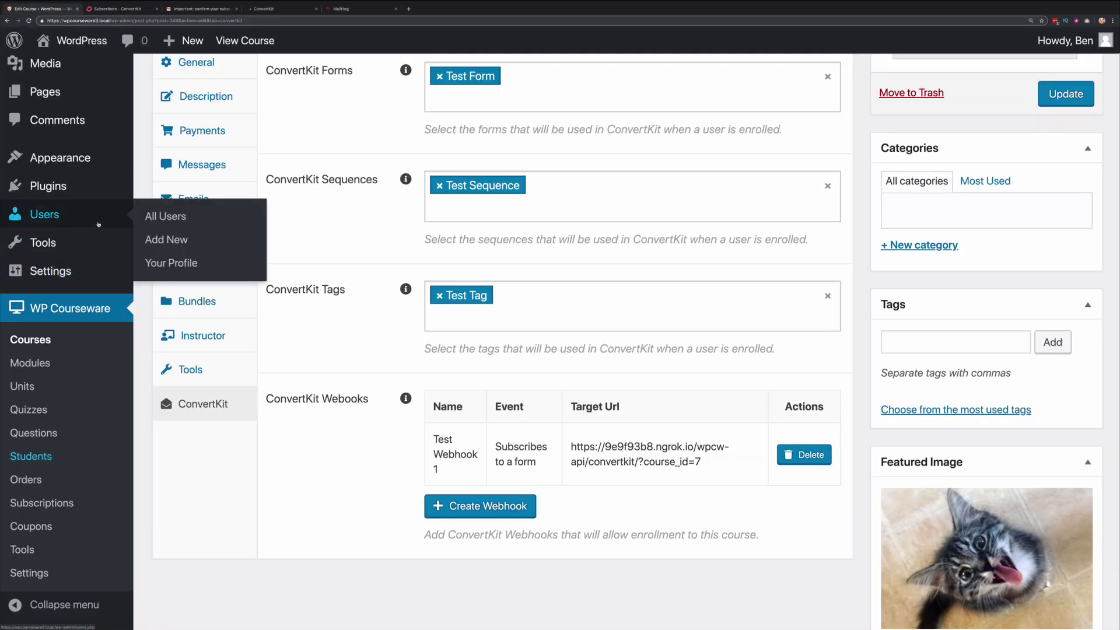
left_click(158, 217, "super")
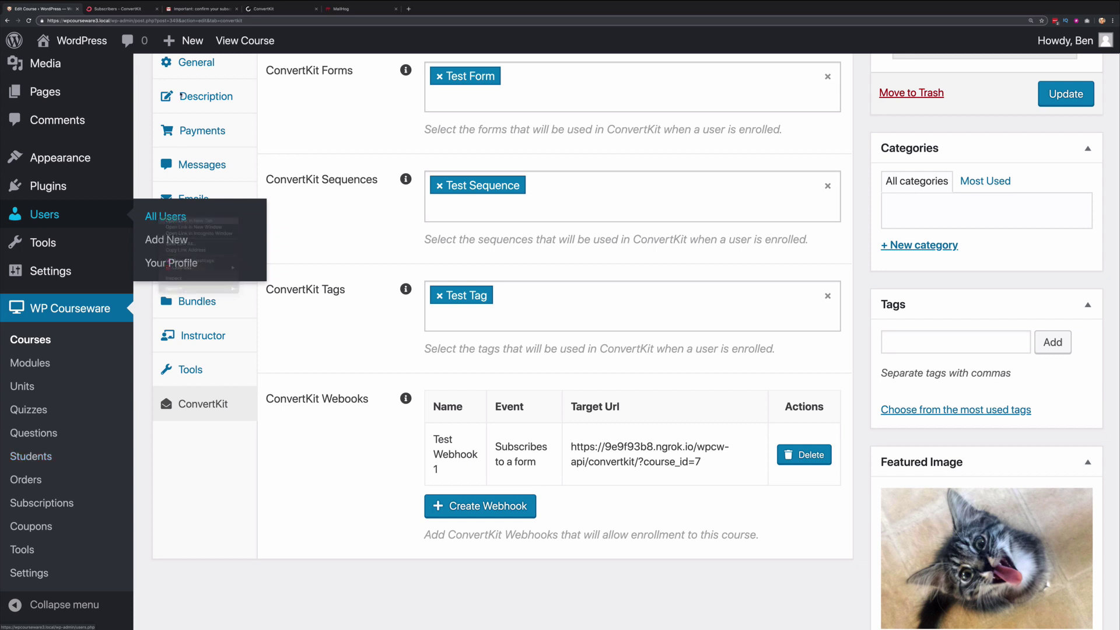
key("ctrl+Tab")
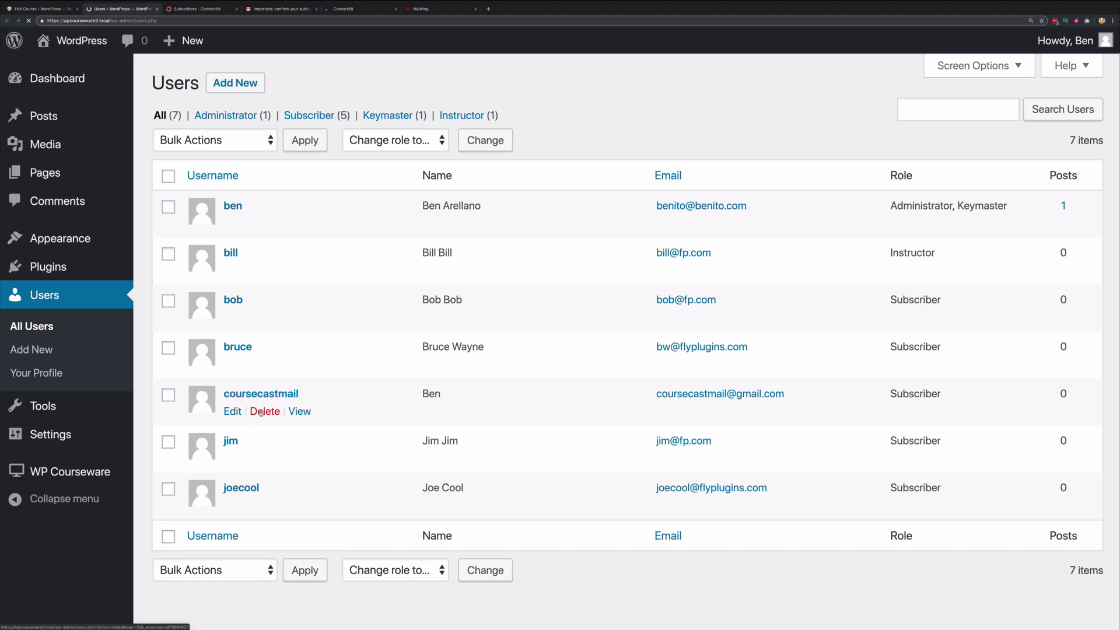
left_click(265, 412)
left_click(196, 188)
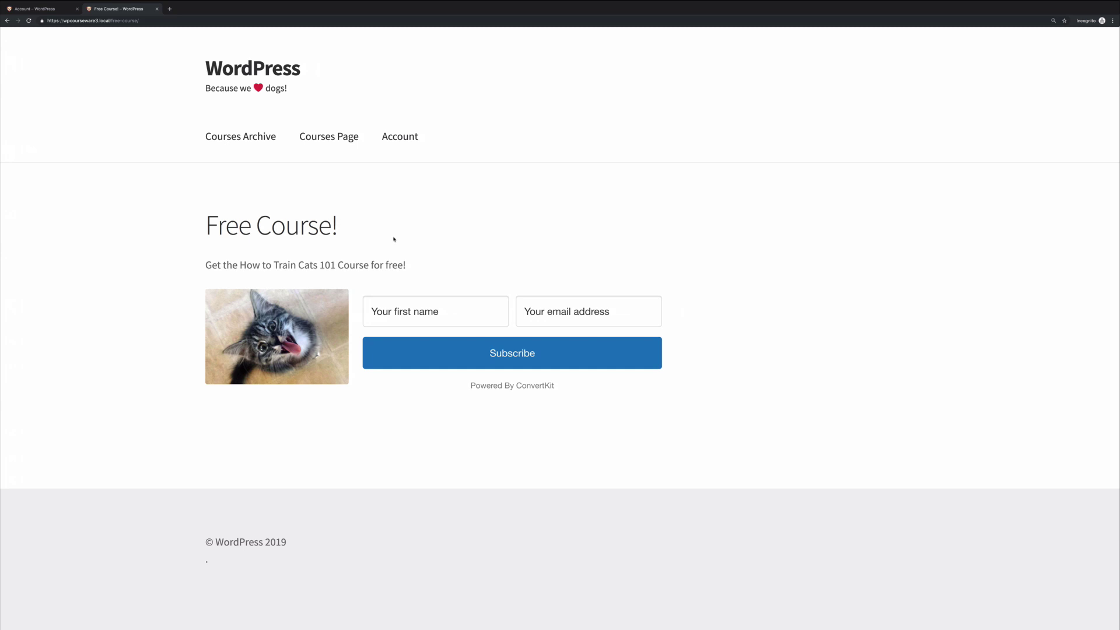
- Submit the Free Course signup form with the subscriber's first name and email address
left_click(394, 311)
type("Ben")
key("Tab")
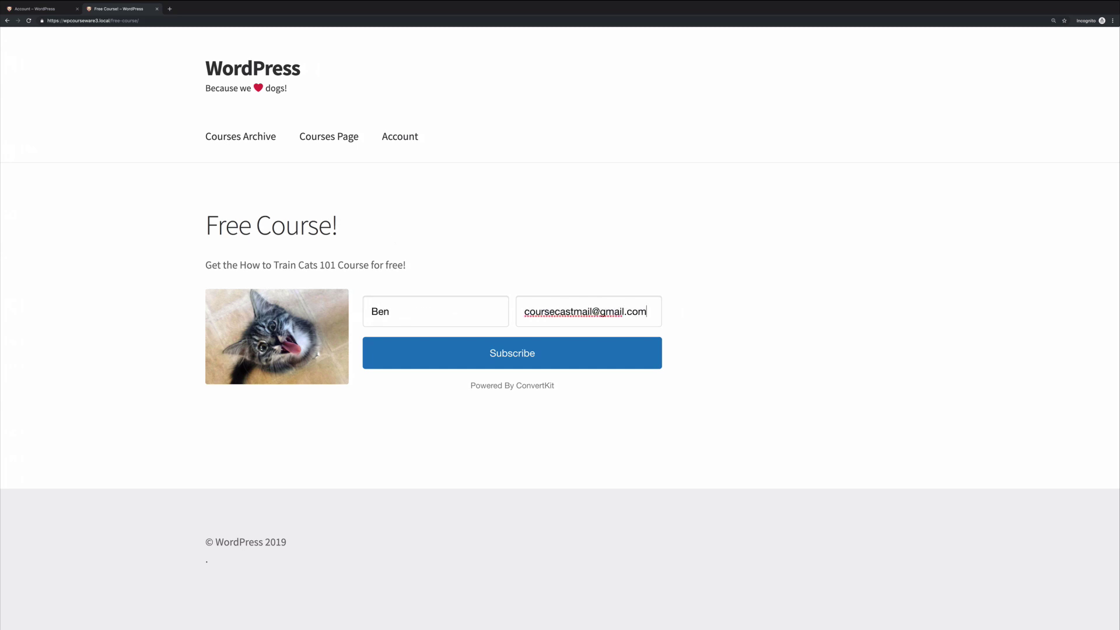
key("Return")
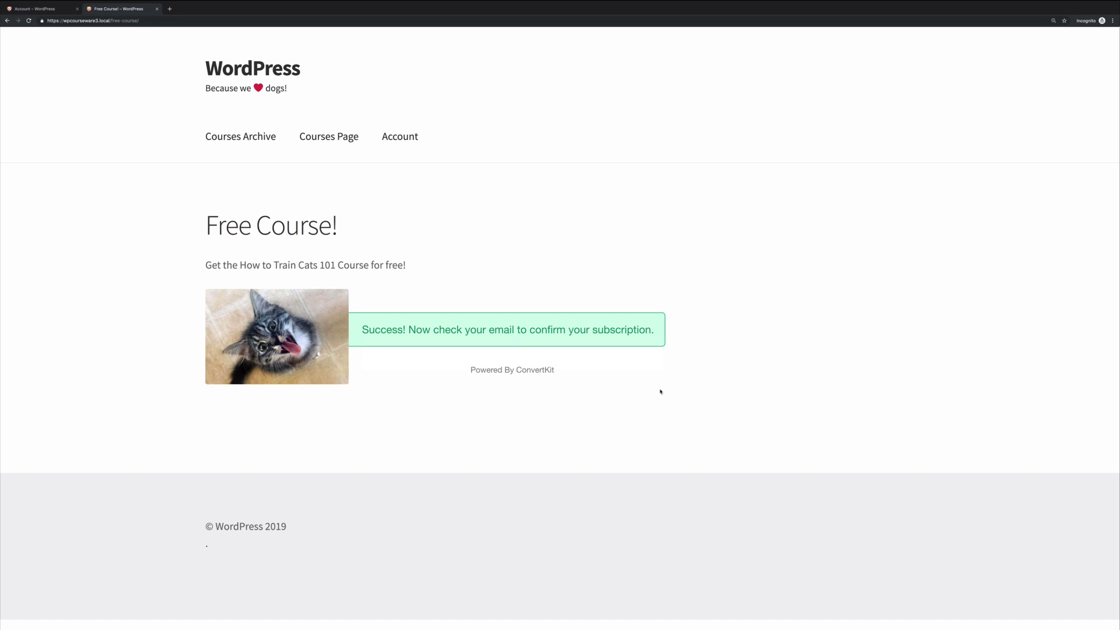
key("ctrl+Left")
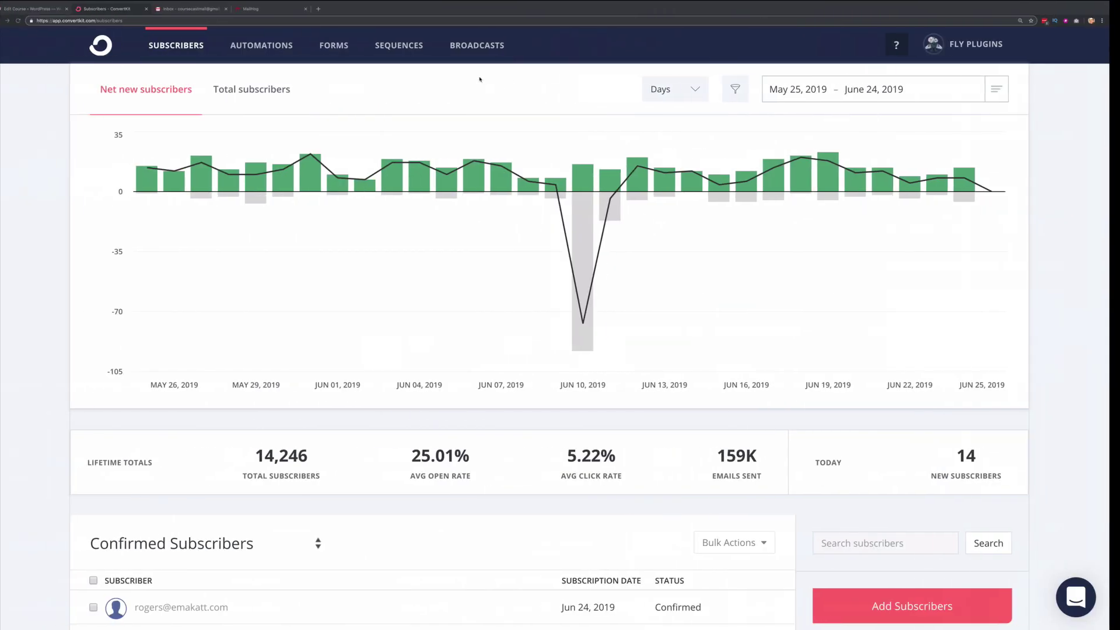
- Confirm the ConvertKit subscription through the 'Important: confirm your subscription' email in Gmail
key("ctrl+Tab")
left_click(292, 143)
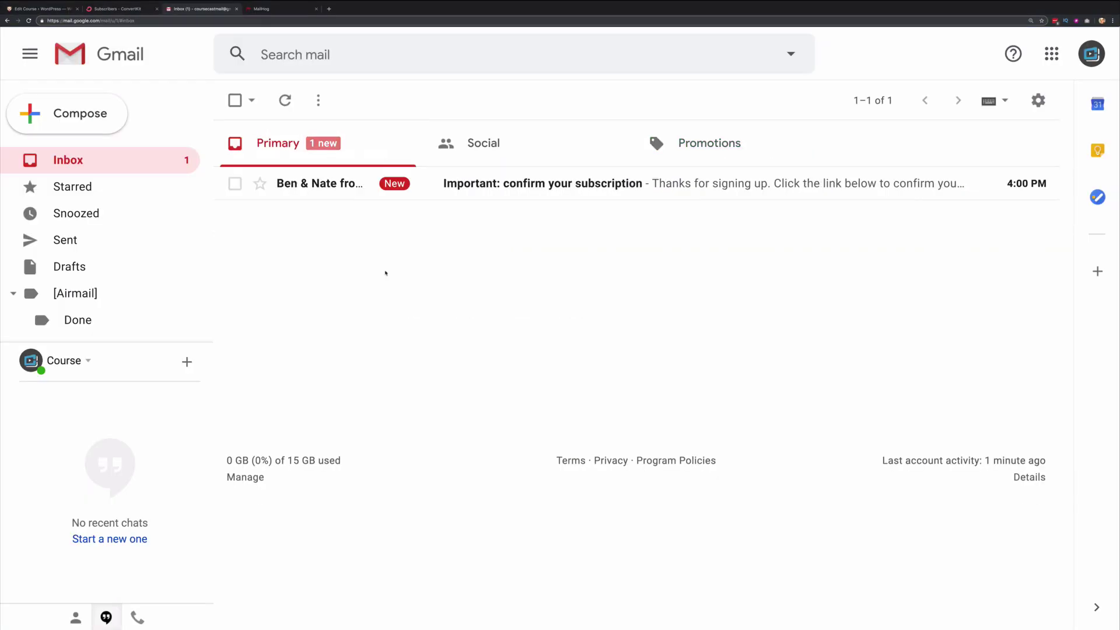
left_click(496, 188)
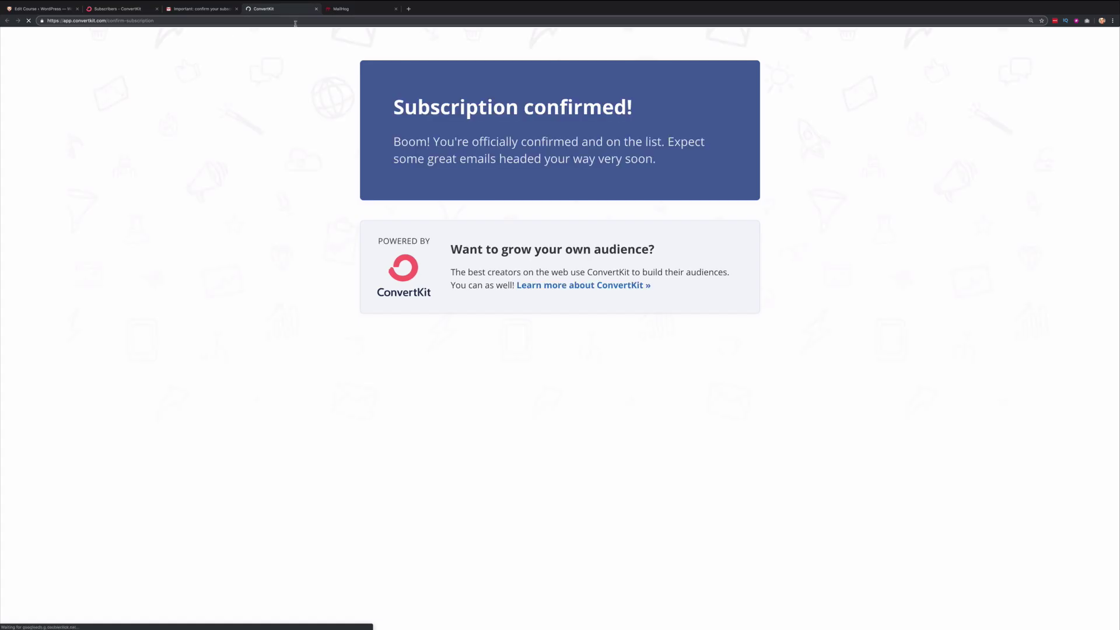
left_click(43, 10)
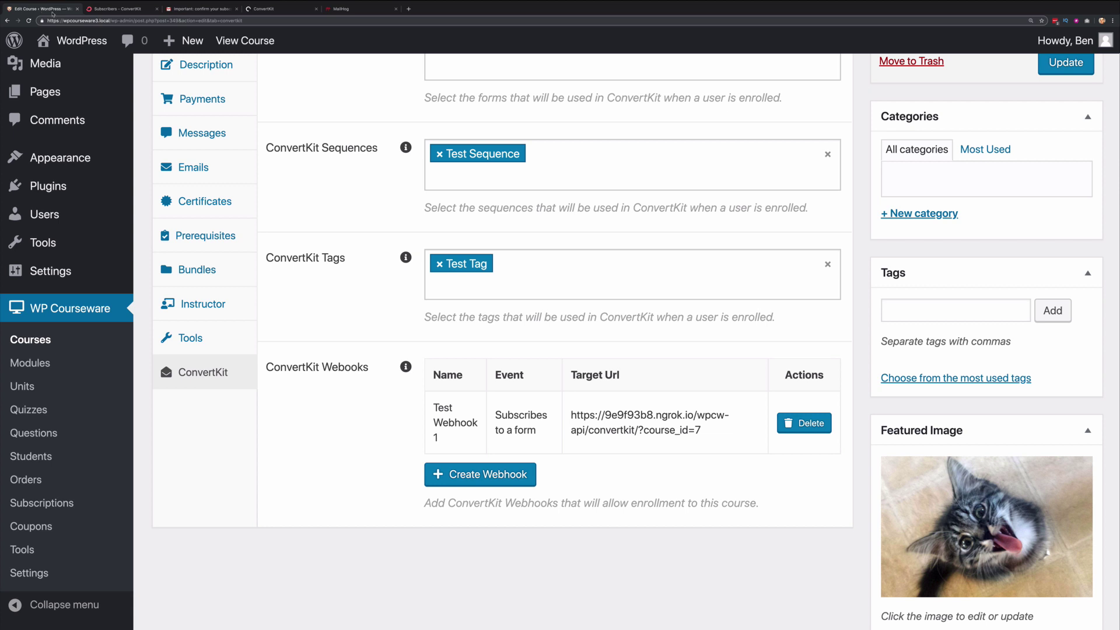
- Show the new student's details from the WP Courseware Students list, enrolled in How to train cats 101
middle_click(31, 456)
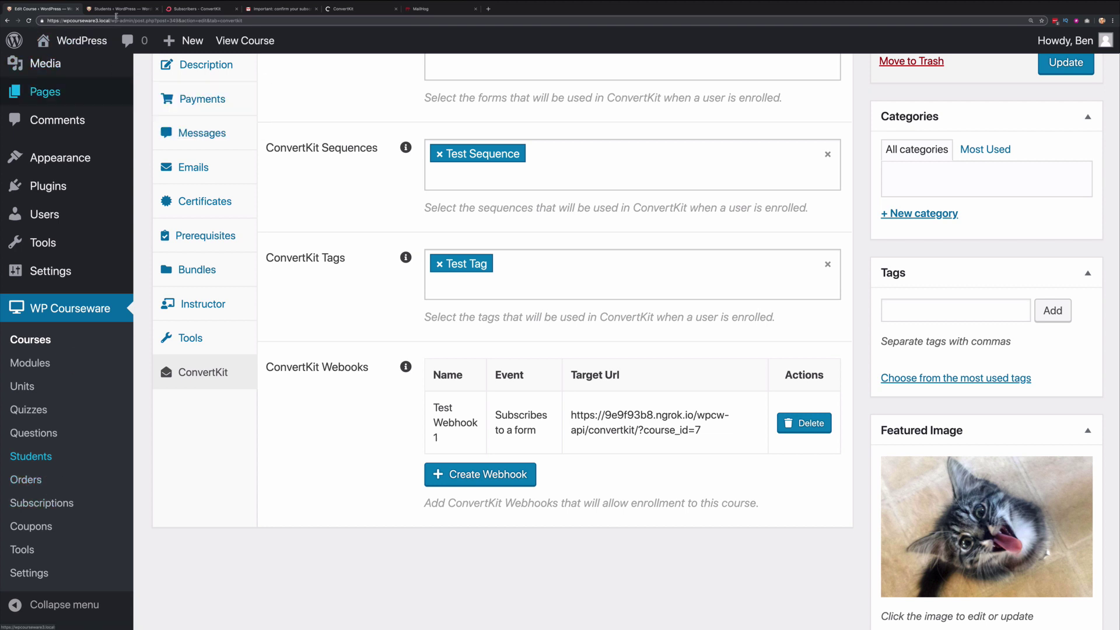
left_click(116, 9)
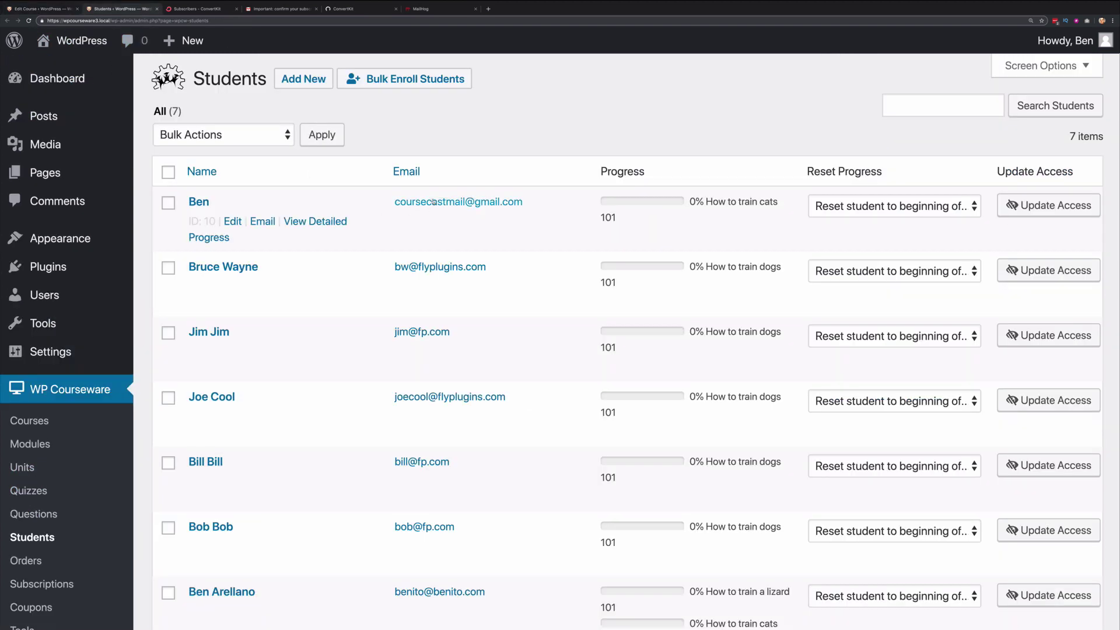
left_click(198, 202)
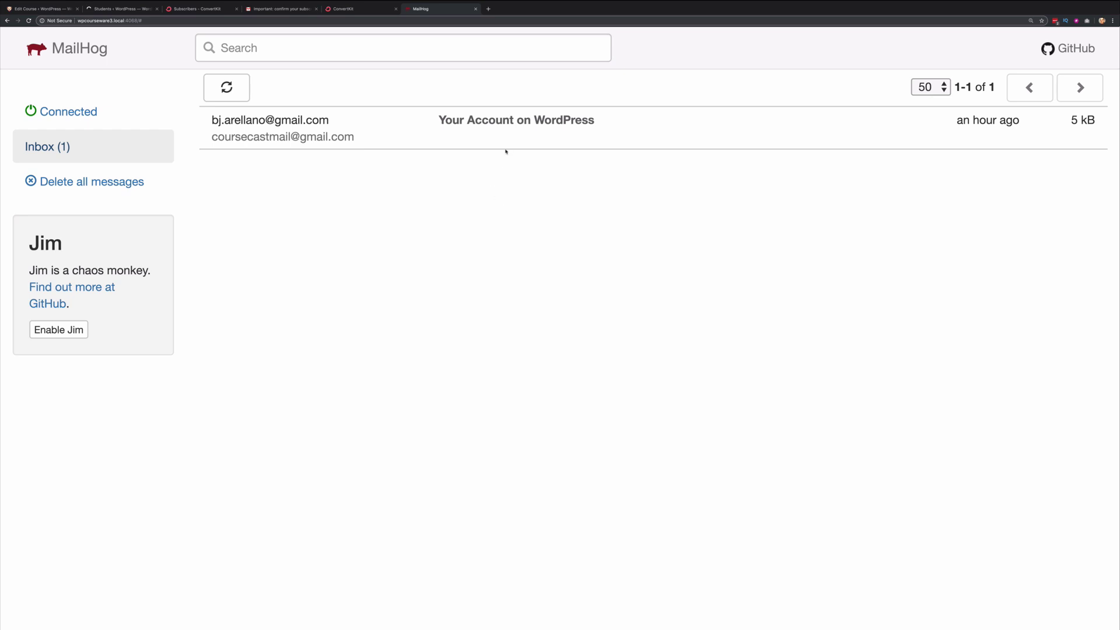
- Read the 'Your Account on WordPress' email in MailHog, scrolling through its body
left_click(449, 135)
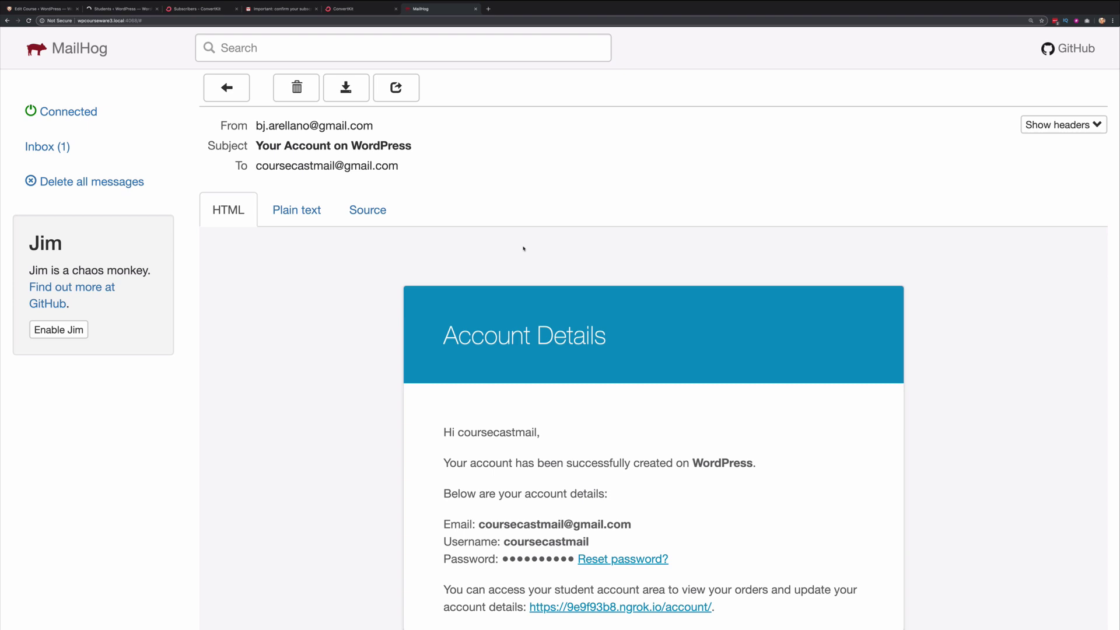
scroll(523, 249, "down", 3)
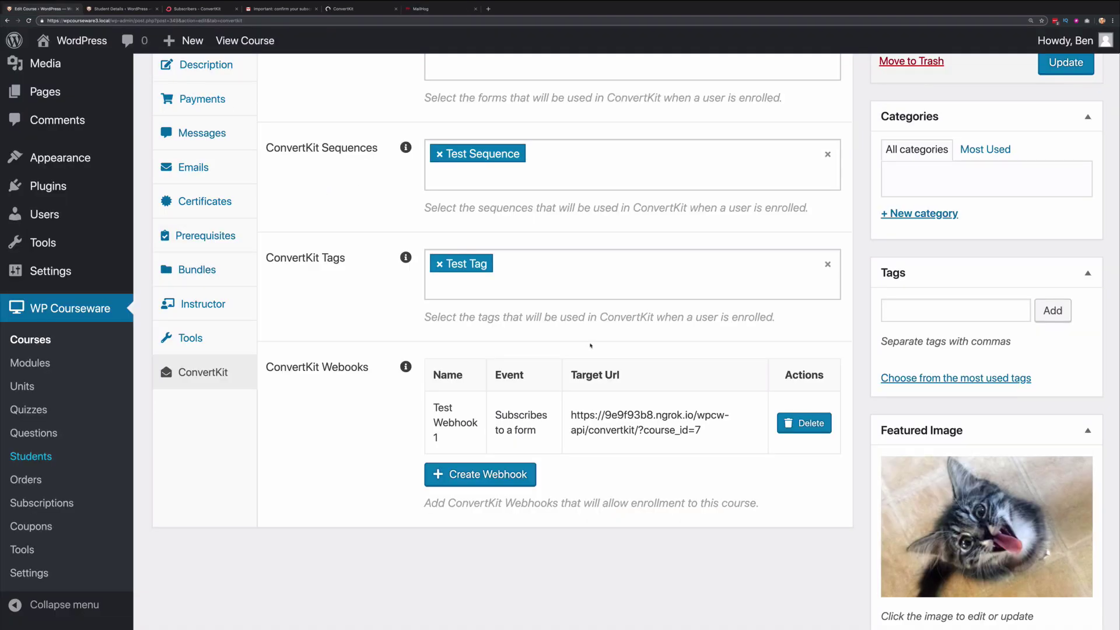
scroll(593, 351, "up", 2)
scroll(593, 352, "up", 1)
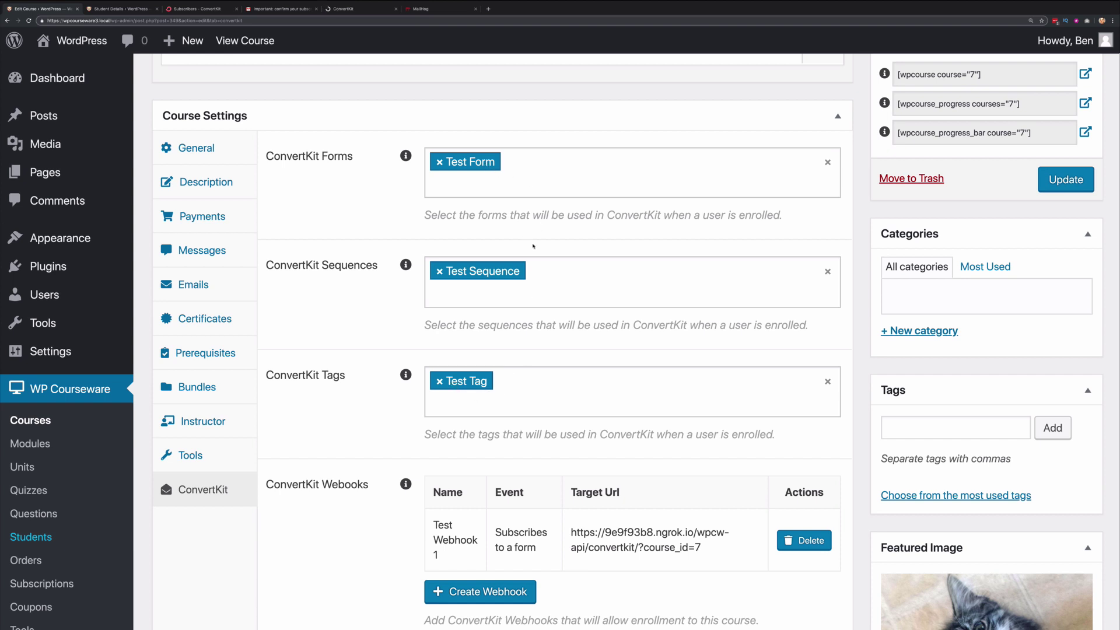
scroll(545, 298, "down", 3)
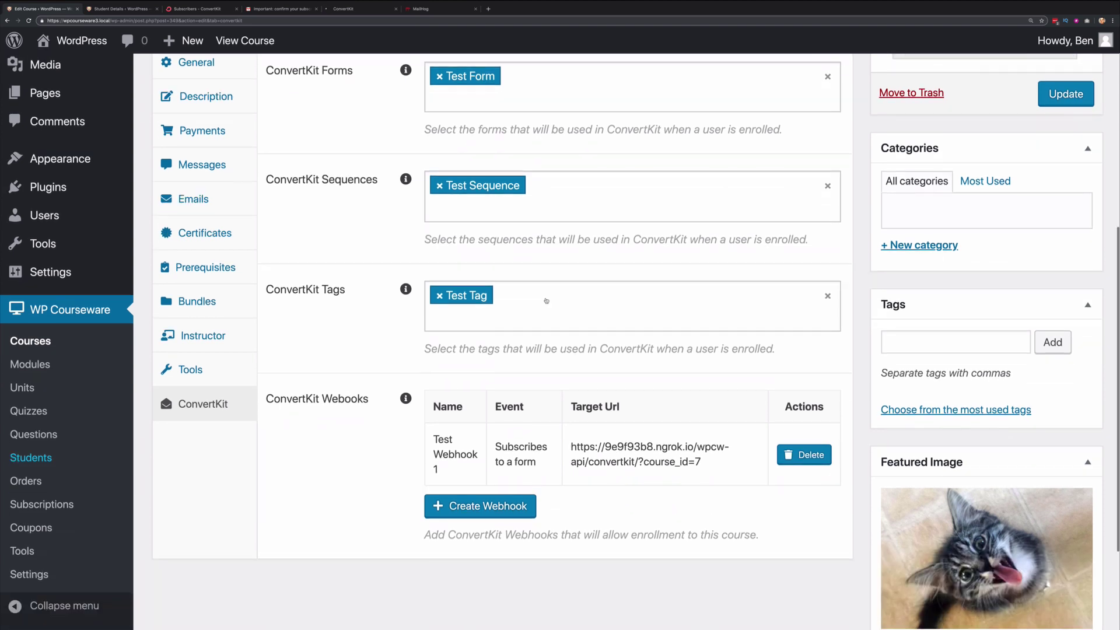